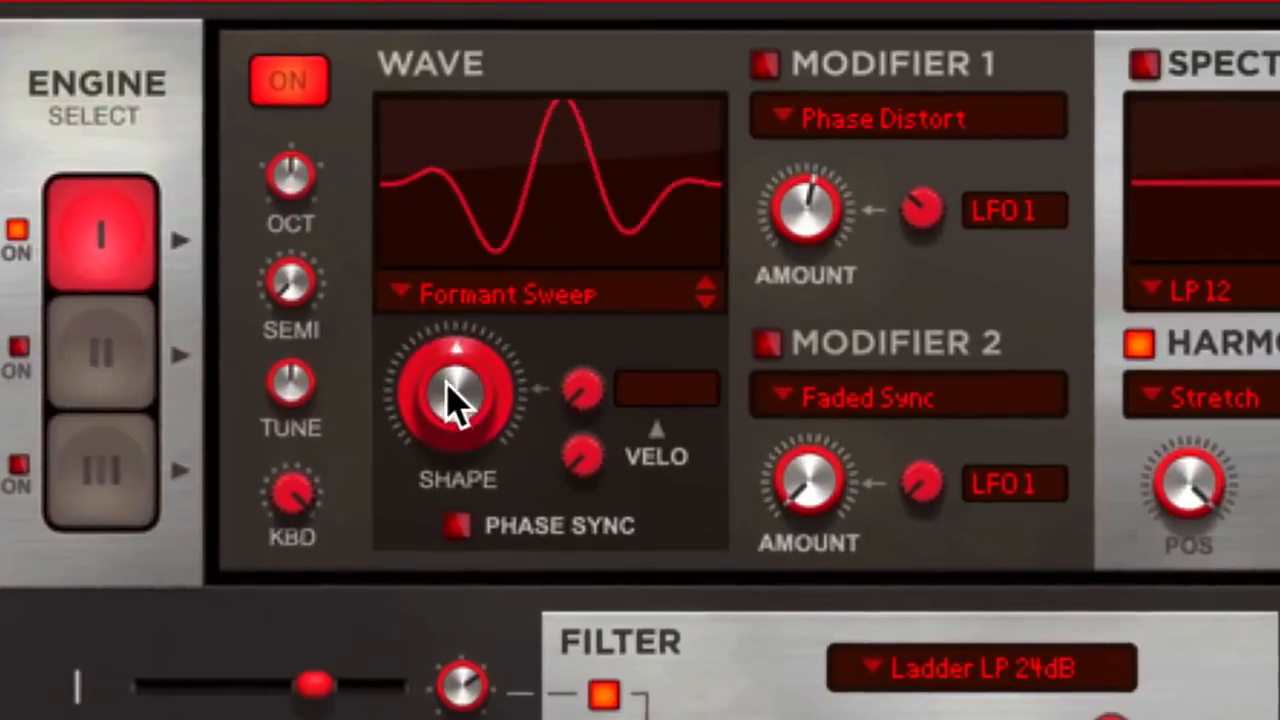
pyautogui.moveTo(450, 400); pyautogui.dragTo(415, 300)
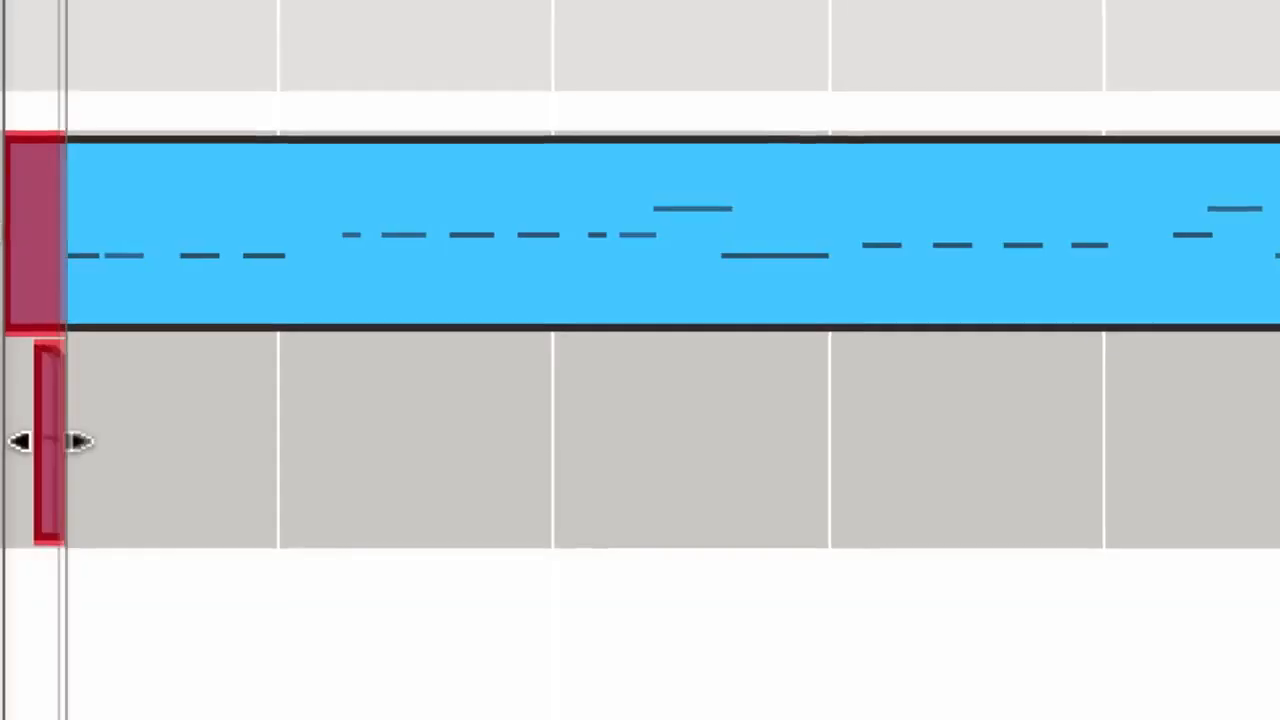
pyautogui.moveTo(49, 440); pyautogui.dragTo(675, 466)
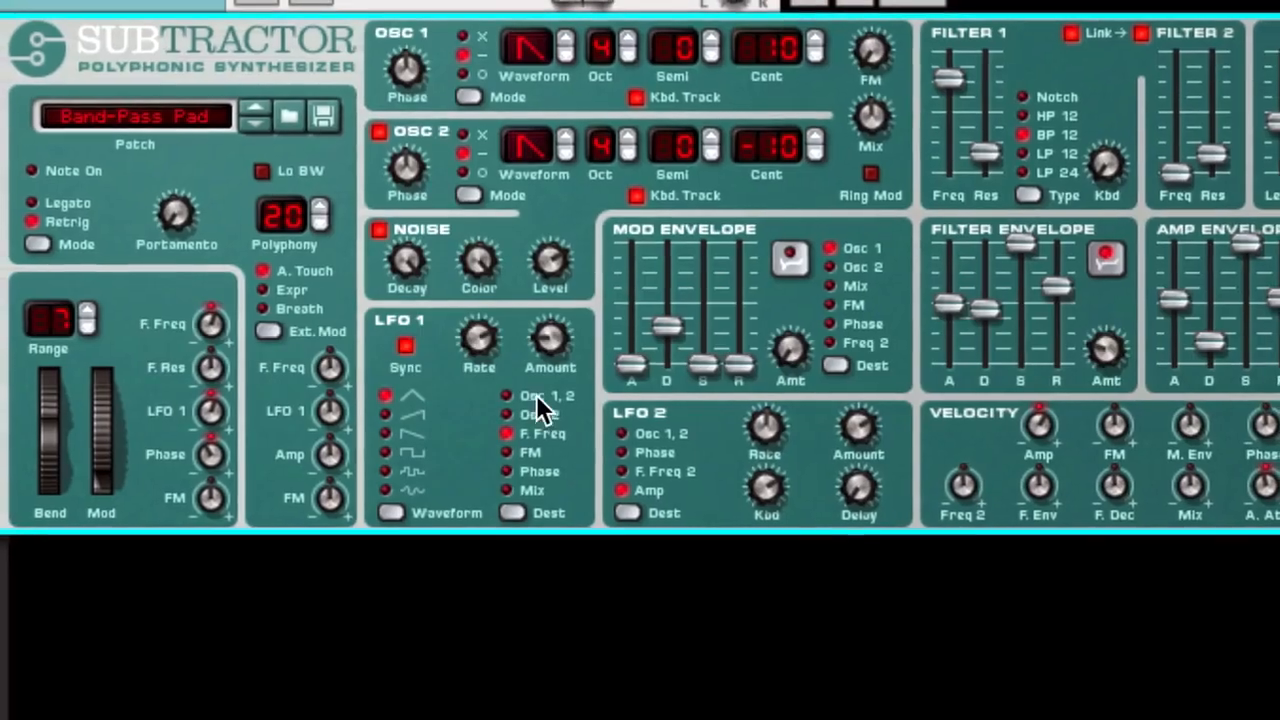
pyautogui.click(538, 396)
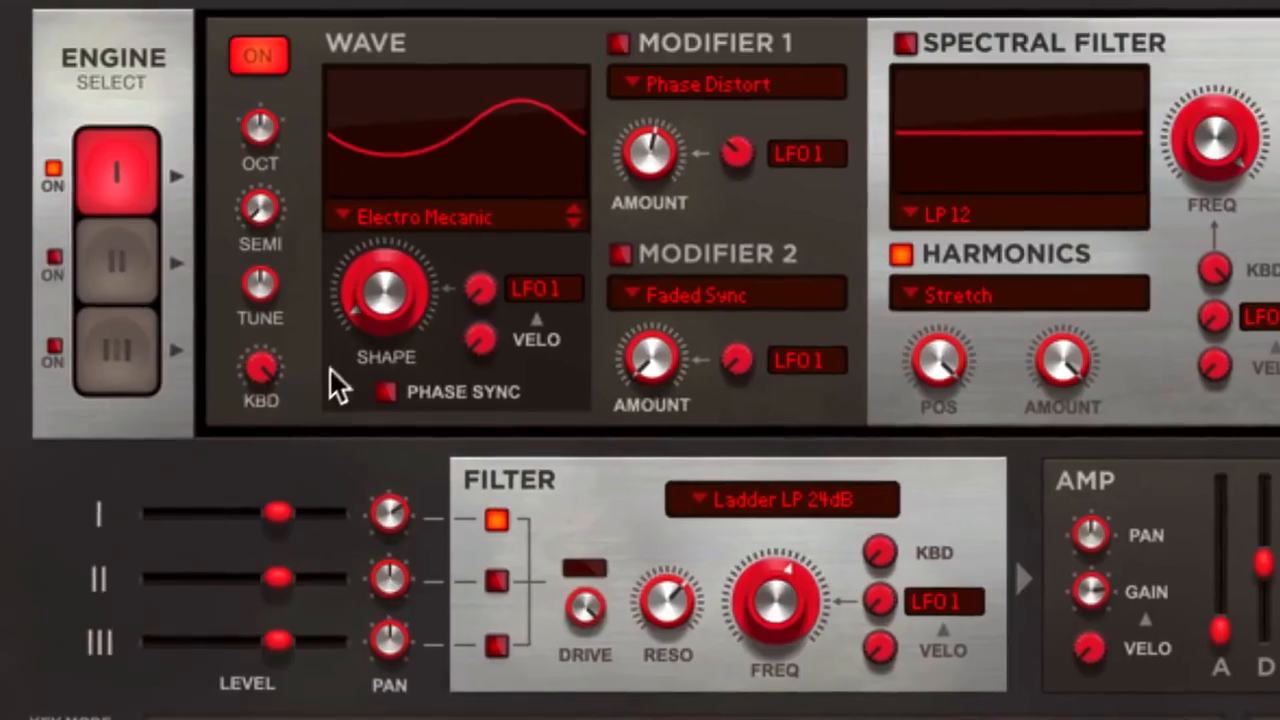
pyautogui.moveTo(371, 307); pyautogui.dragTo(391, 215)
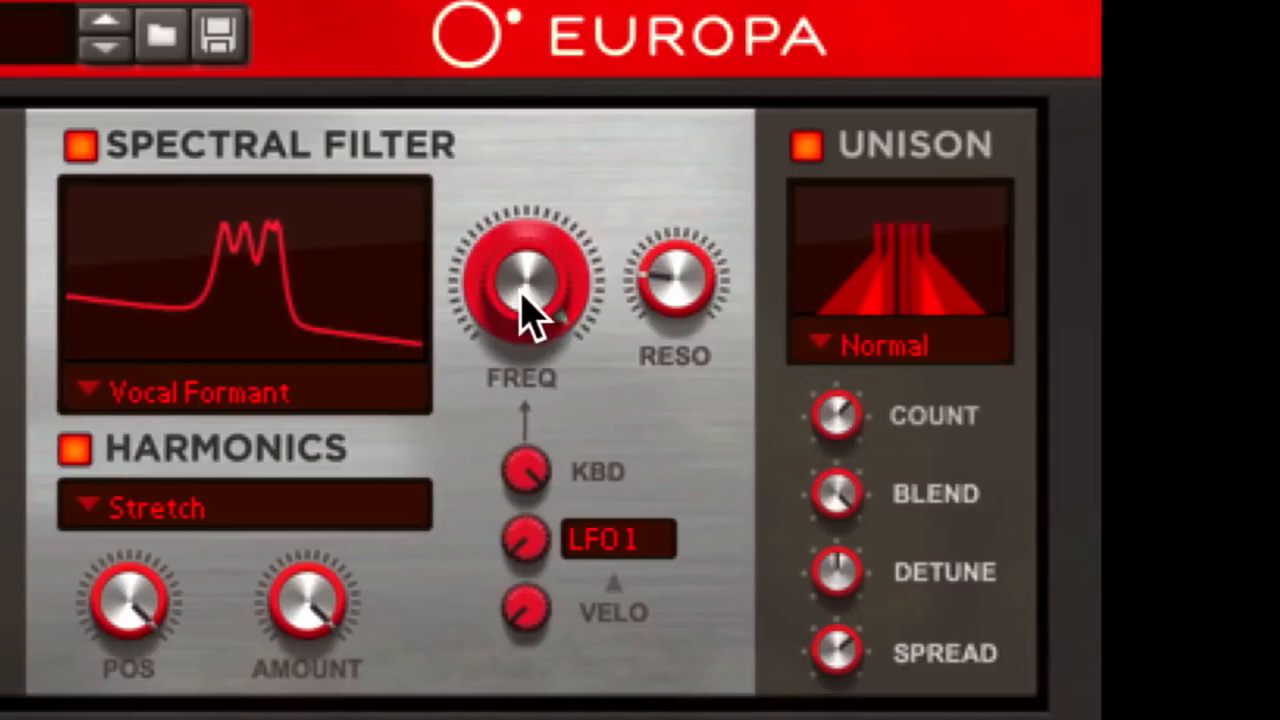
# Sweep the Spectral Filter's frequency with the Vocal Formant filter type active
pyautogui.moveTo(559, 312); pyautogui.dragTo(596, 418)
pyautogui.moveTo(690, 440); pyautogui.dragTo(702, 457)
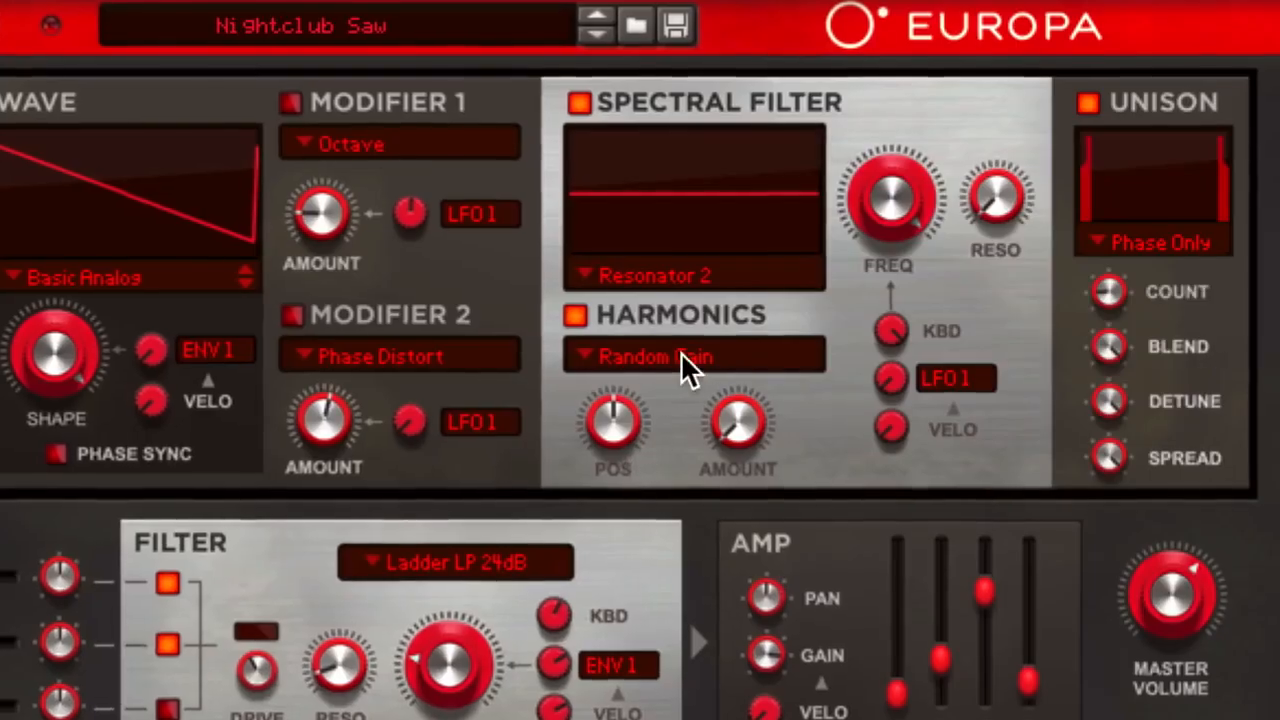
# Set the Harmonics type to Ensemble Sparse and raise its amount to maximum
pyautogui.click(680, 355)
pyautogui.click(690, 559)
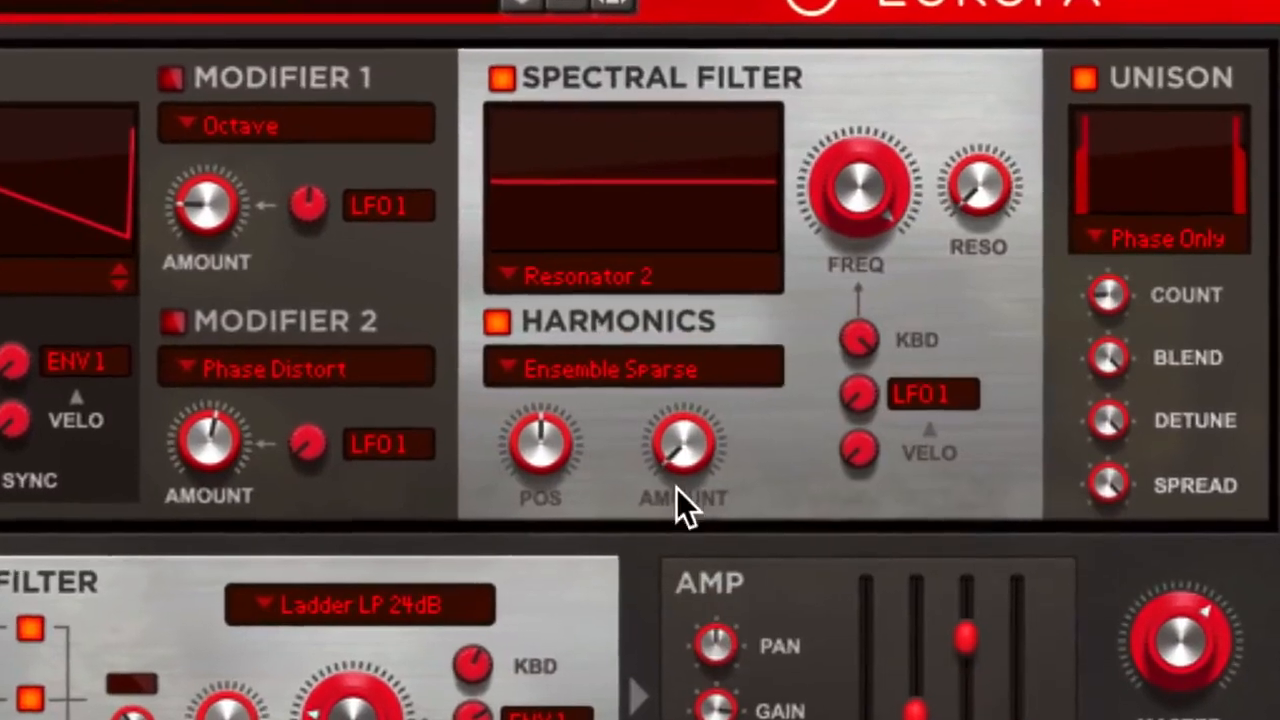
pyautogui.moveTo(640, 465); pyautogui.dragTo(662, 380)
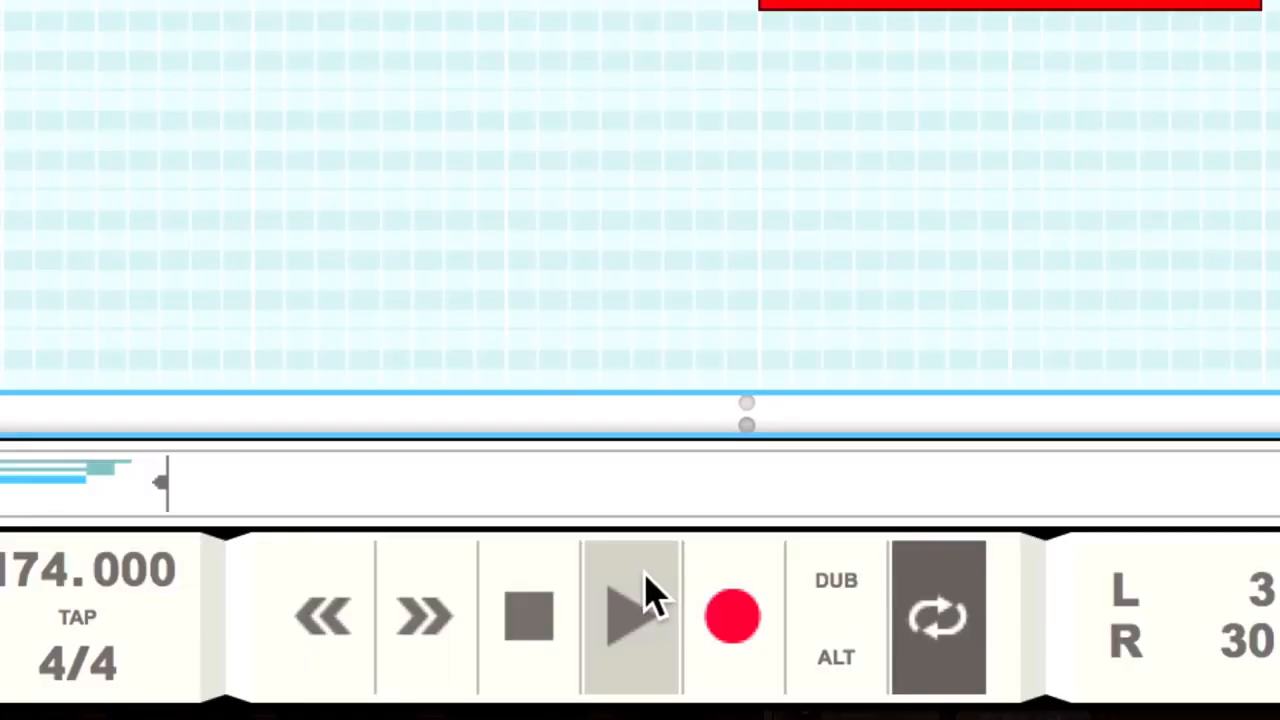
pyautogui.click(812, 678)
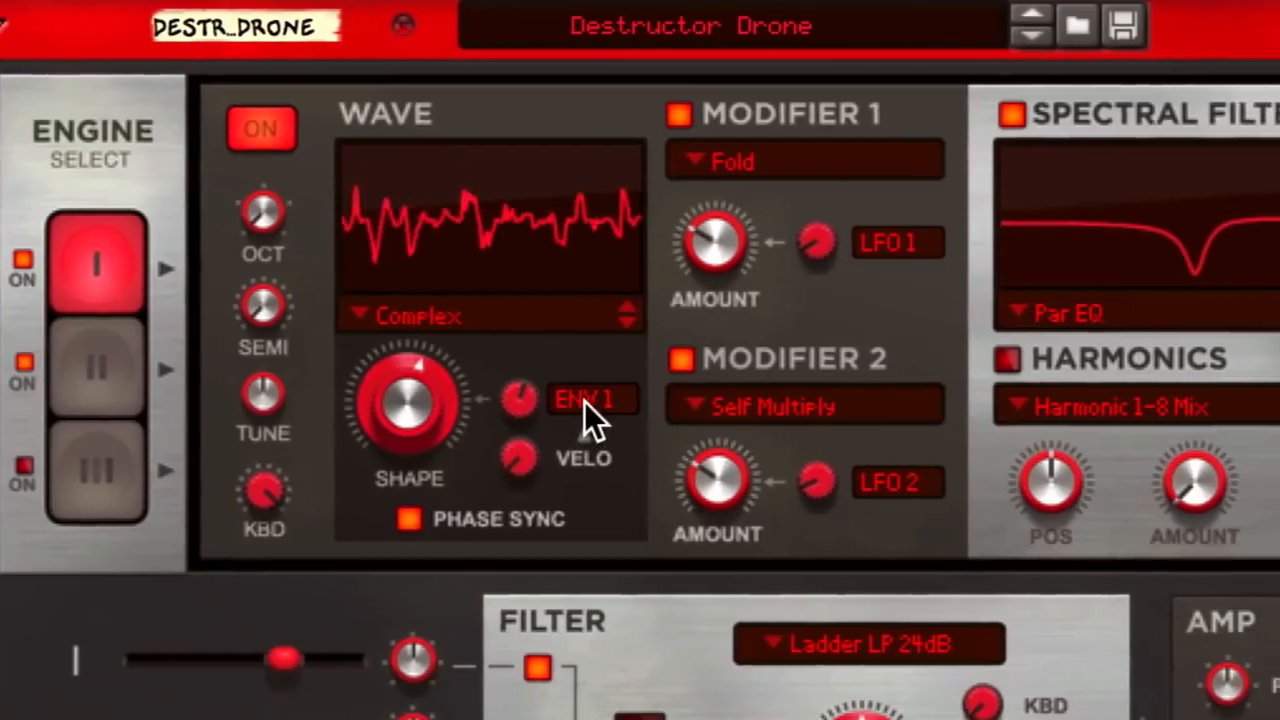
# Set engine 1's Shape modulation source to Off and switch off Modifier 1, Modifier 2 and the Spectral Filter
pyautogui.click(436, 279)
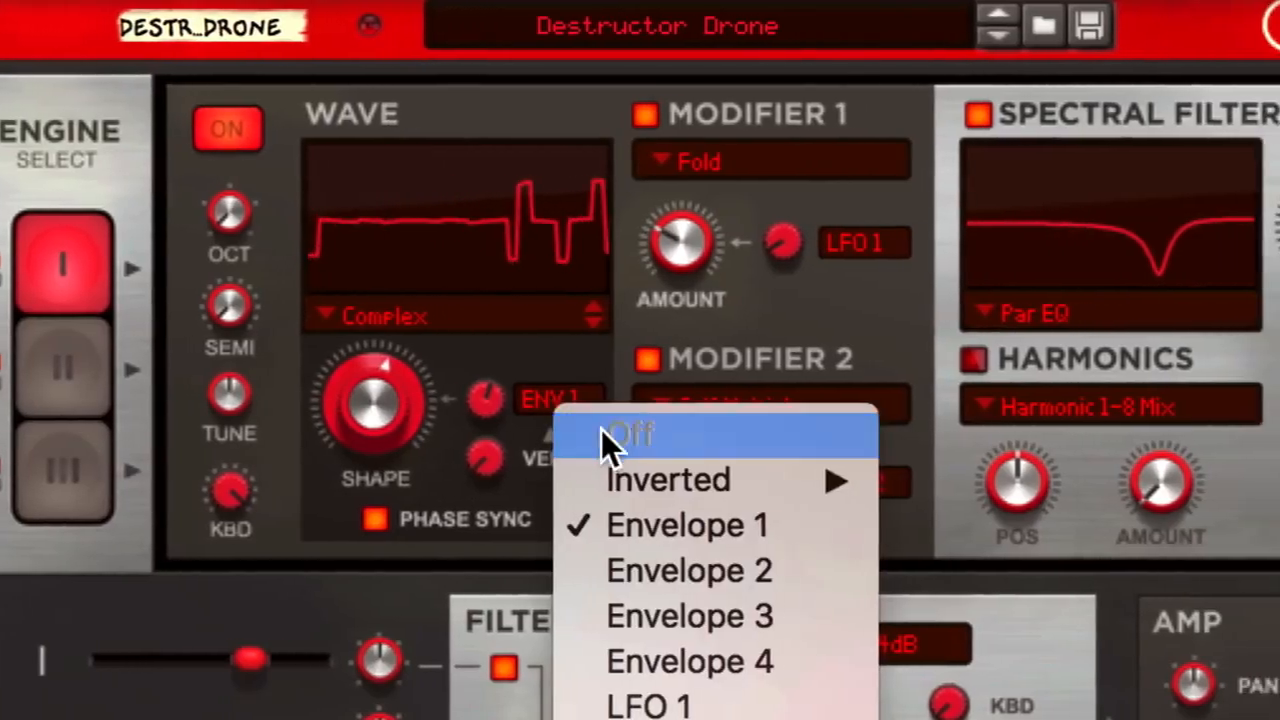
pyautogui.click(474, 297)
pyautogui.click(608, 114)
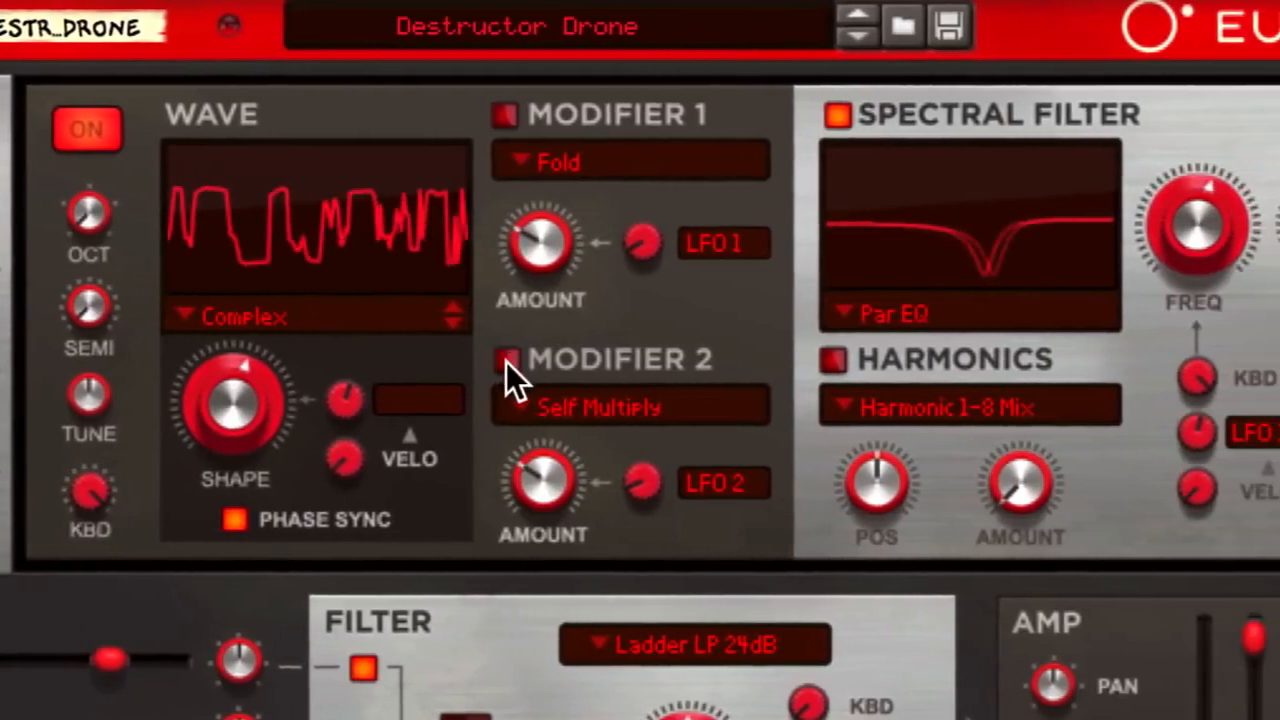
pyautogui.click(611, 359)
pyautogui.click(801, 116)
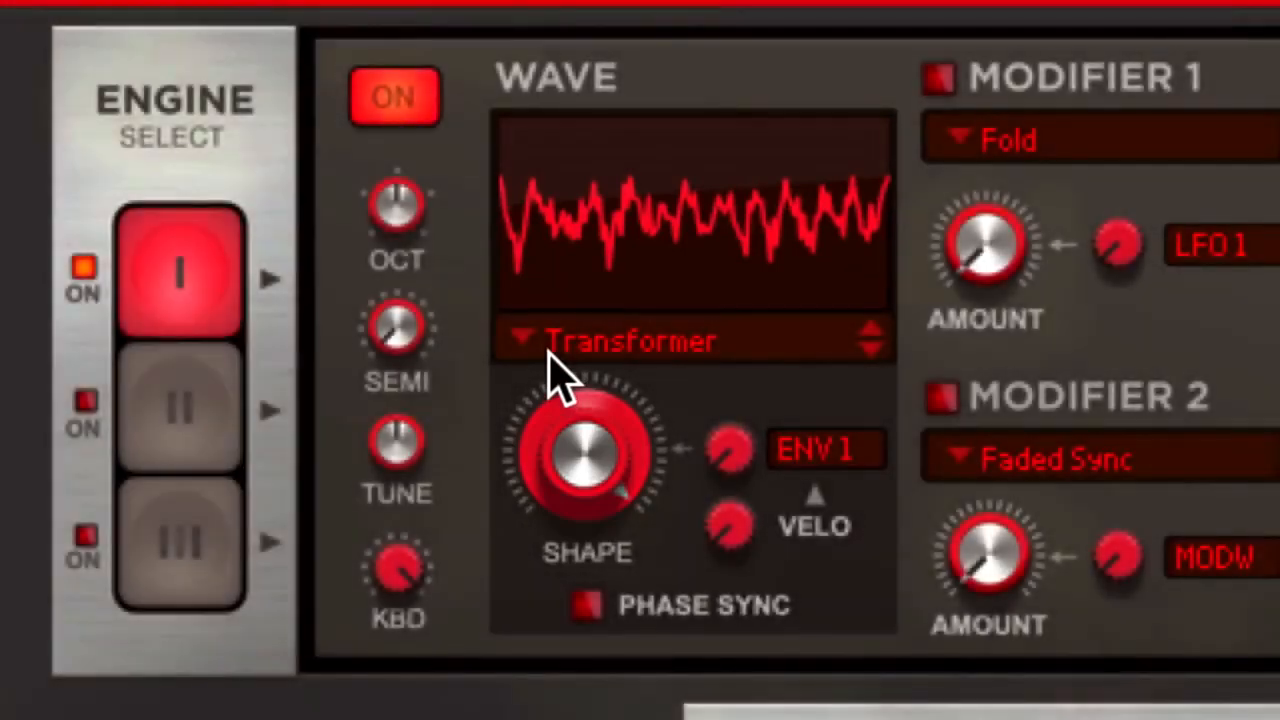
# Set engine 1's waveform to Basic Analog and sweep its Shape knob
pyautogui.click(553, 355)
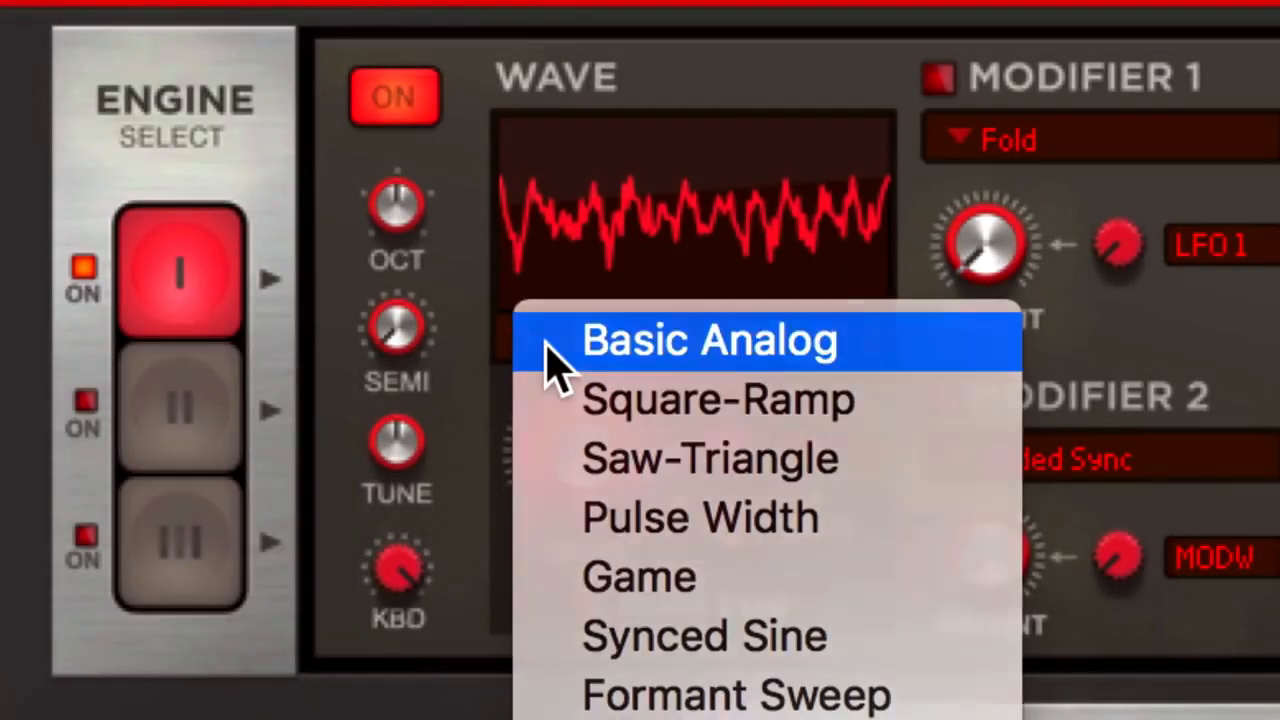
pyautogui.click(553, 355)
pyautogui.moveTo(563, 466); pyautogui.dragTo(563, 600)
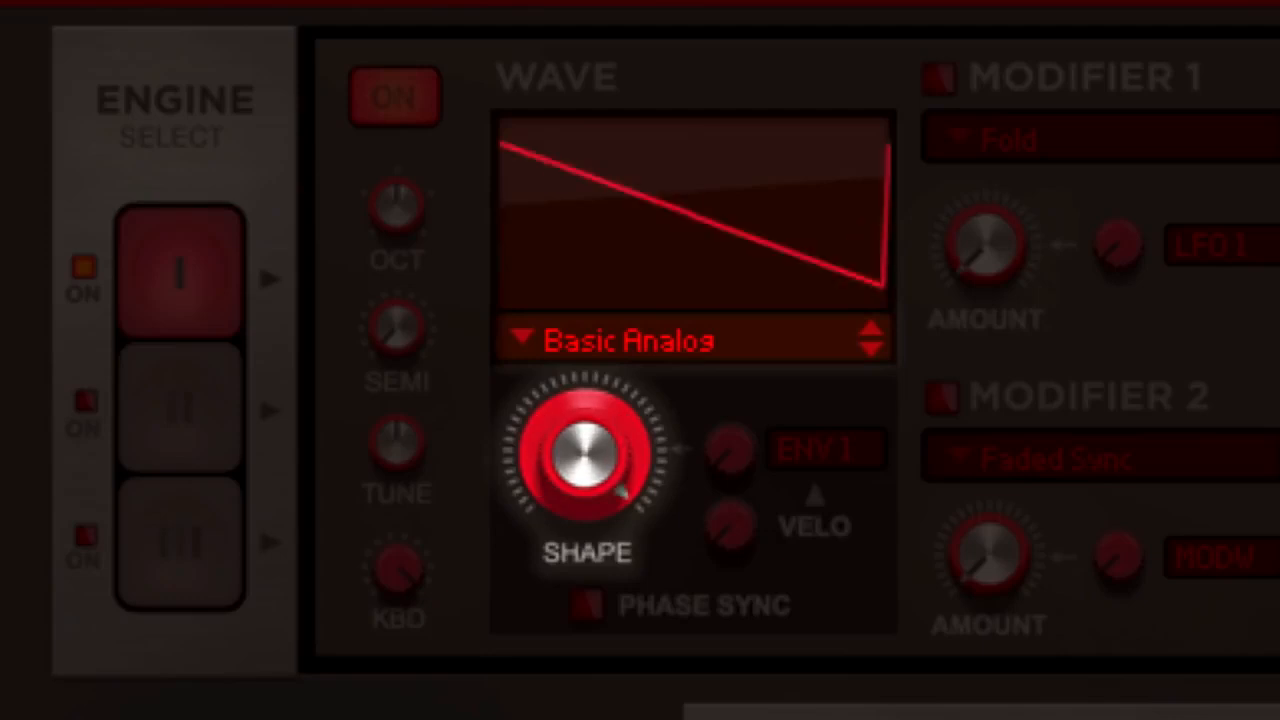
pyautogui.moveTo(579, 466); pyautogui.dragTo(620, 690)
# Change the Destructor device's engine 1 waveform from Basic Analog to Complex
pyautogui.click(639, 332)
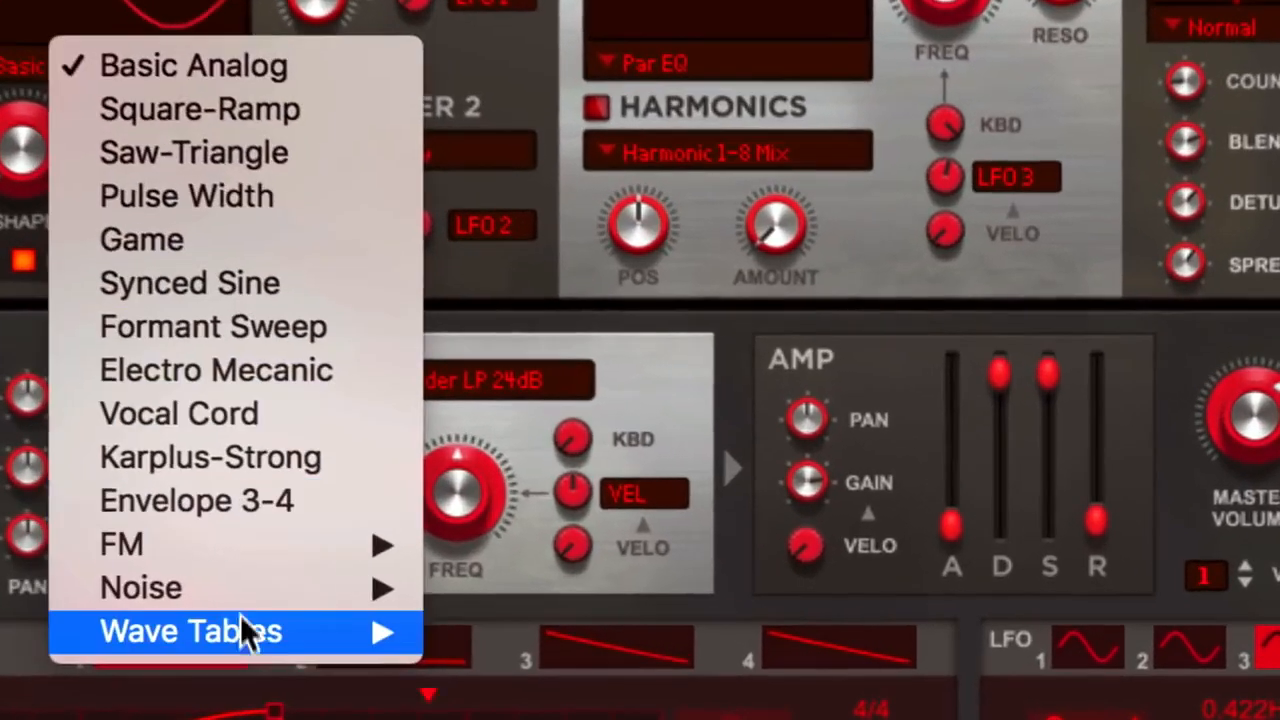
pyautogui.moveTo(342, 624)
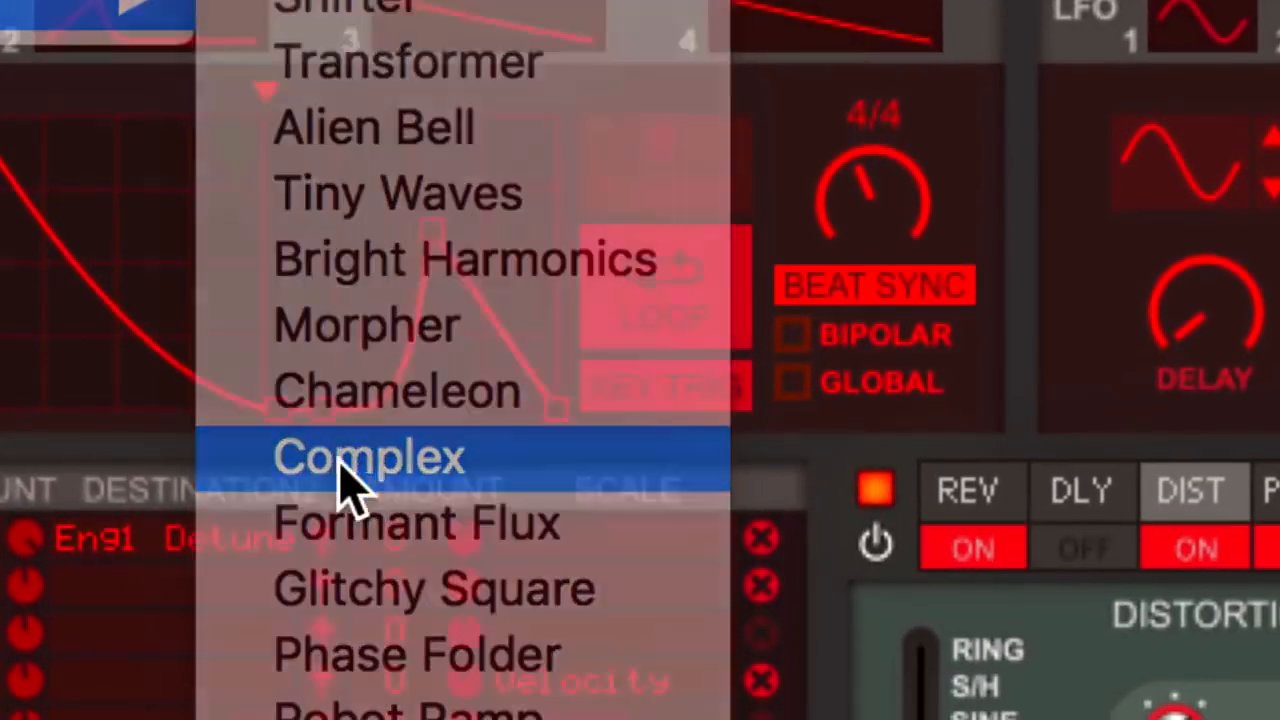
pyautogui.click(375, 482)
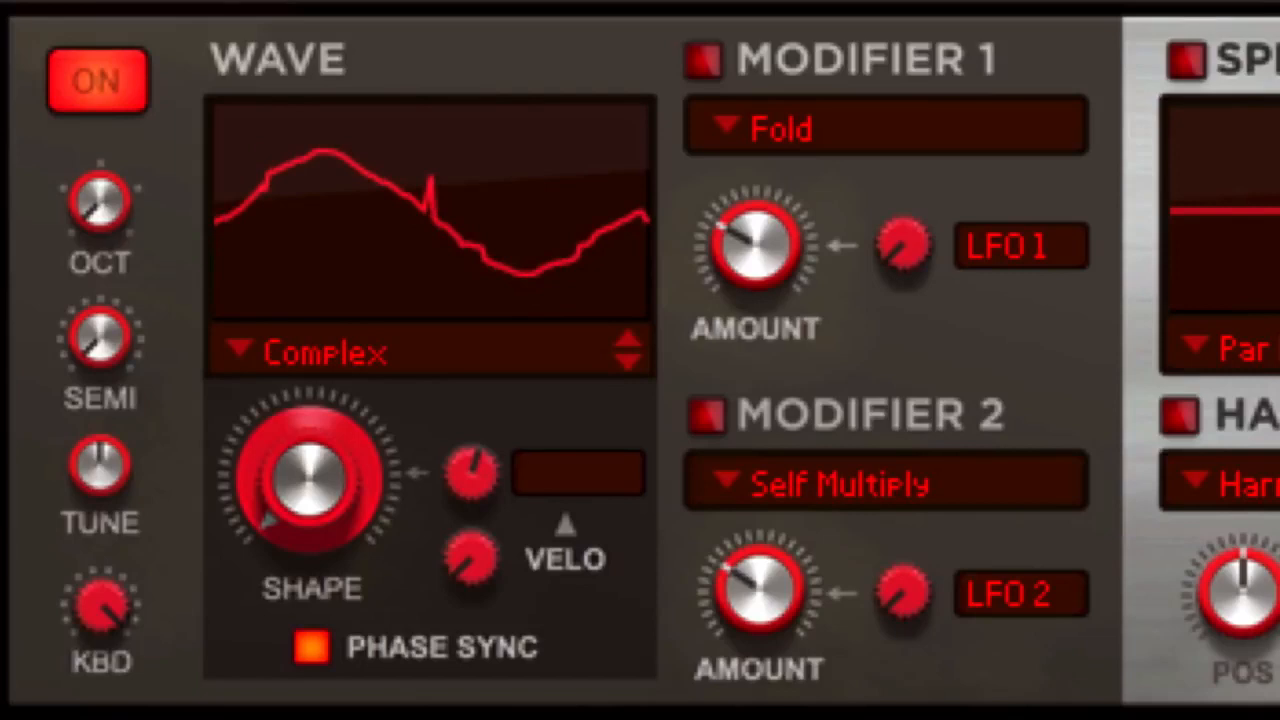
# Sweep the Complex wave's Shape up to maximum and back down through its range
pyautogui.moveTo(302, 522); pyautogui.dragTo(290, 238)
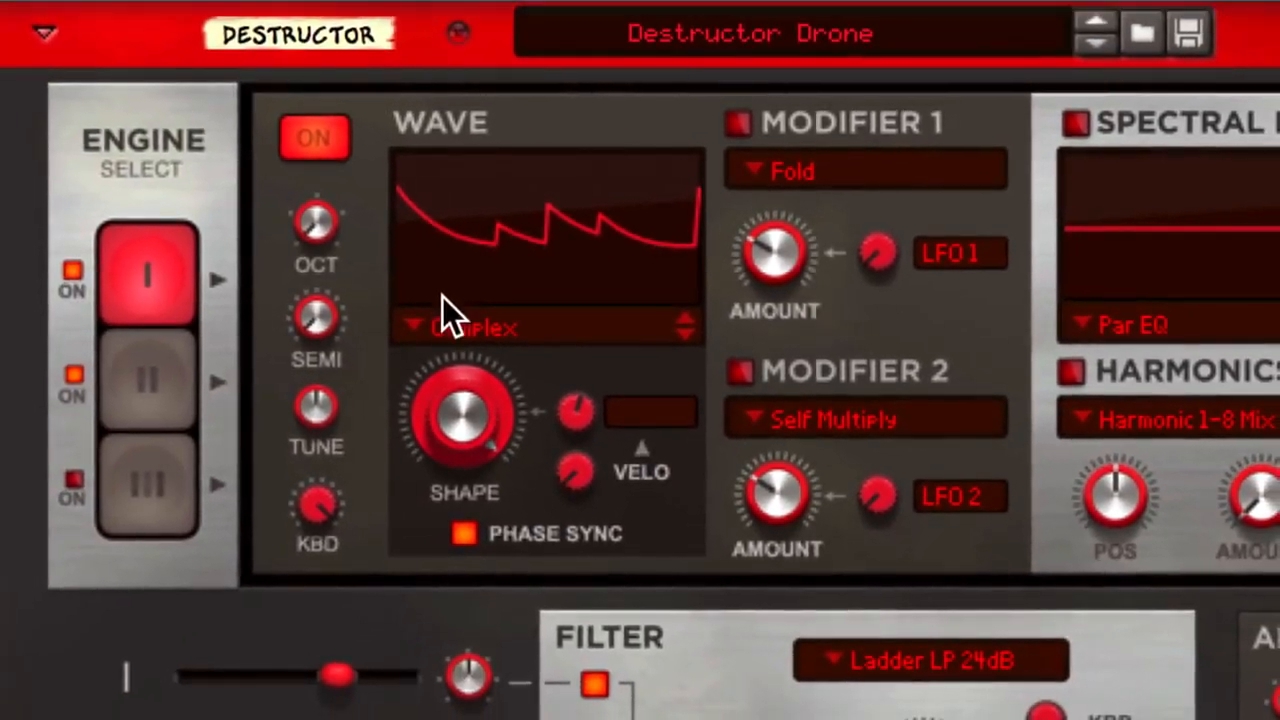
pyautogui.moveTo(460, 404); pyautogui.dragTo(519, 527)
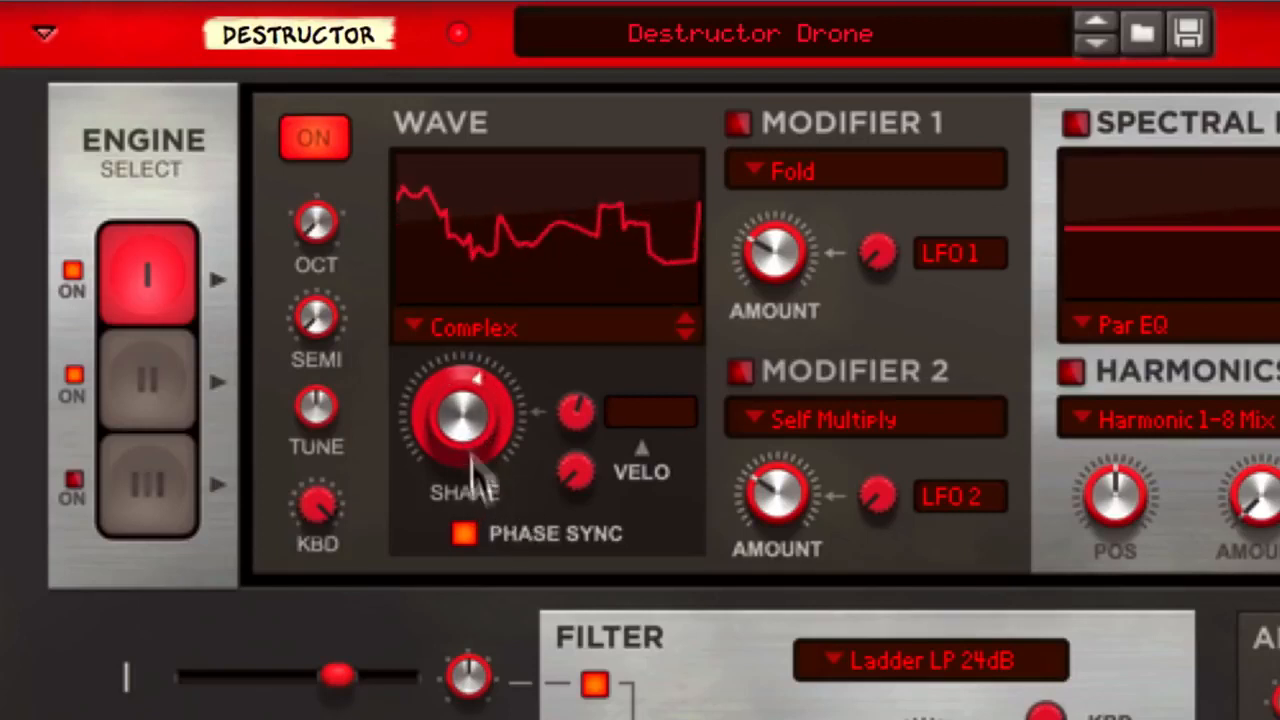
pyautogui.moveTo(455, 410); pyautogui.dragTo(509, 517)
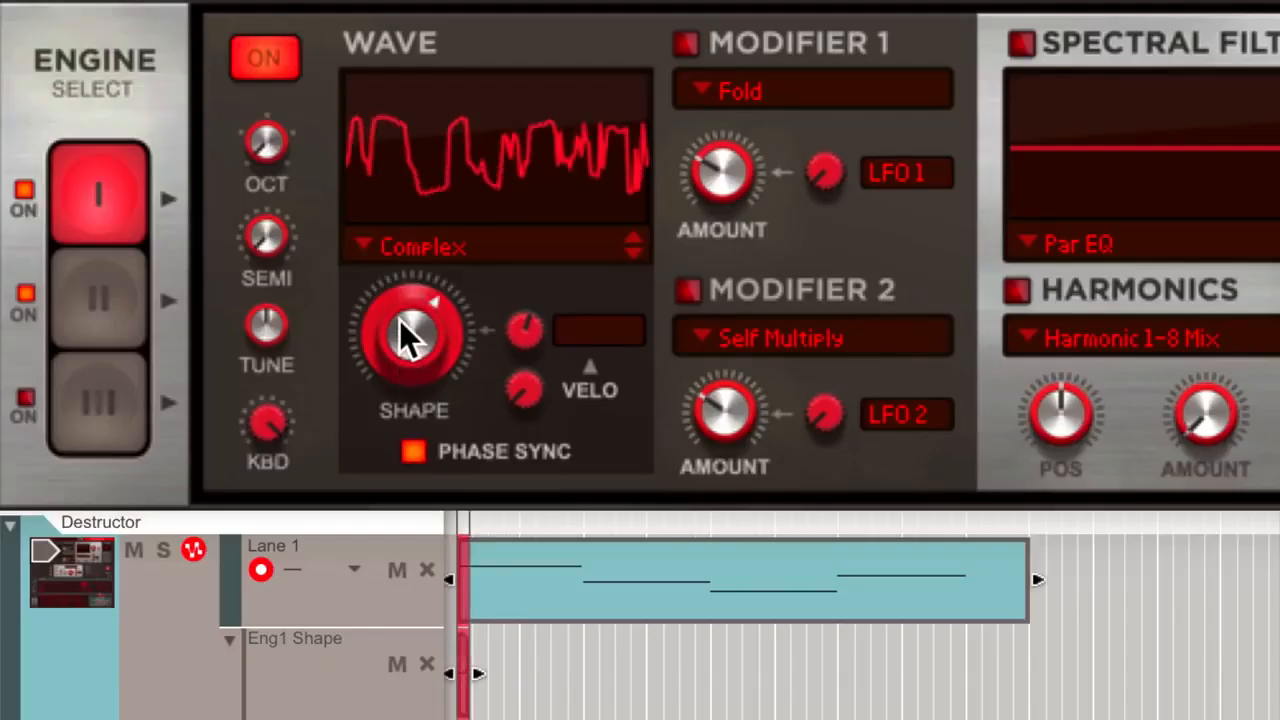
# Record engine 1 Shape automation on the Destructor track by moving the knob during playback
pyautogui.moveTo(400, 322); pyautogui.dragTo(407, 288)
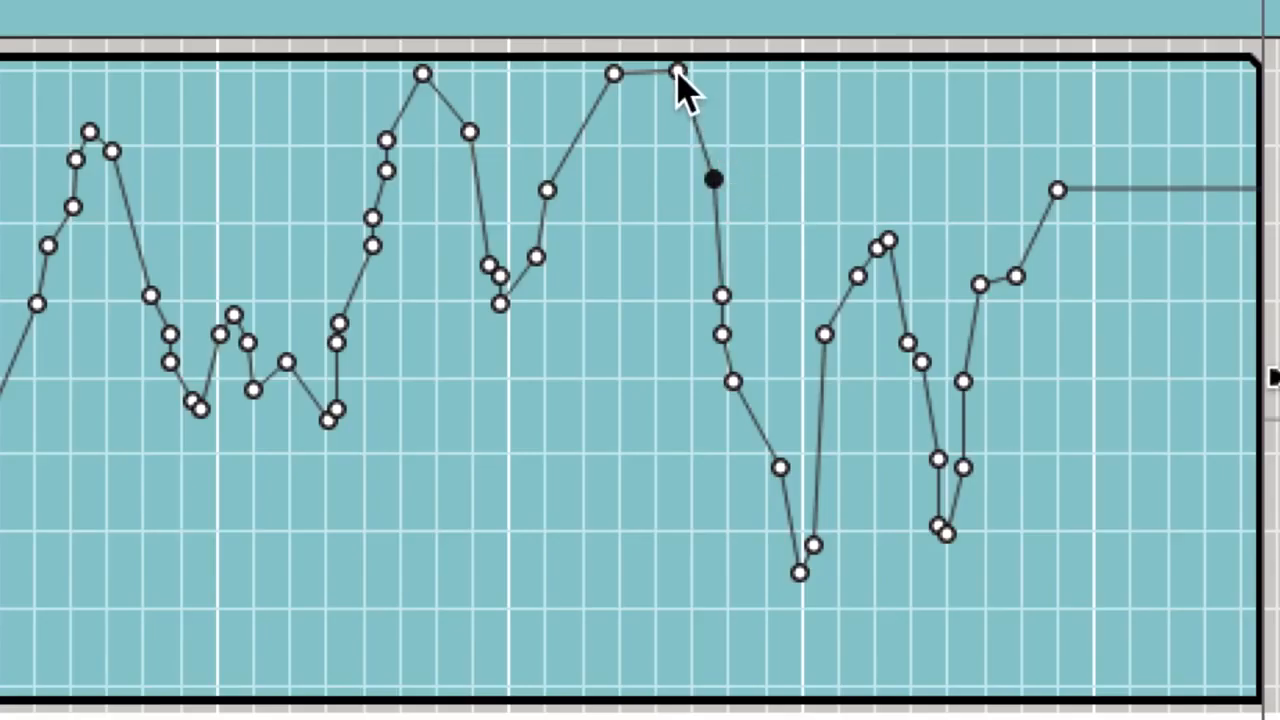
pyautogui.moveTo(678, 72); pyautogui.dragTo(670, 325)
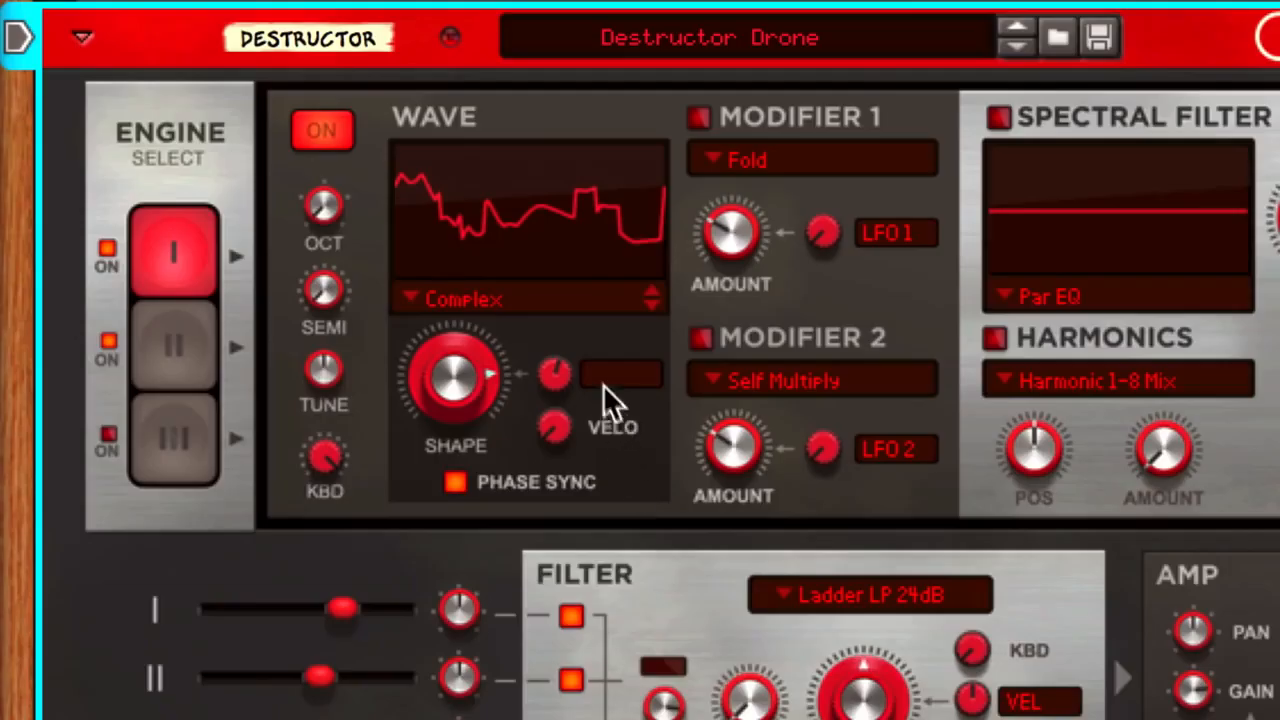
# Assign Envelope 1 as the Shape modulation source and raise its modulation amount to maximum
pyautogui.click(600, 383)
pyautogui.click(622, 492)
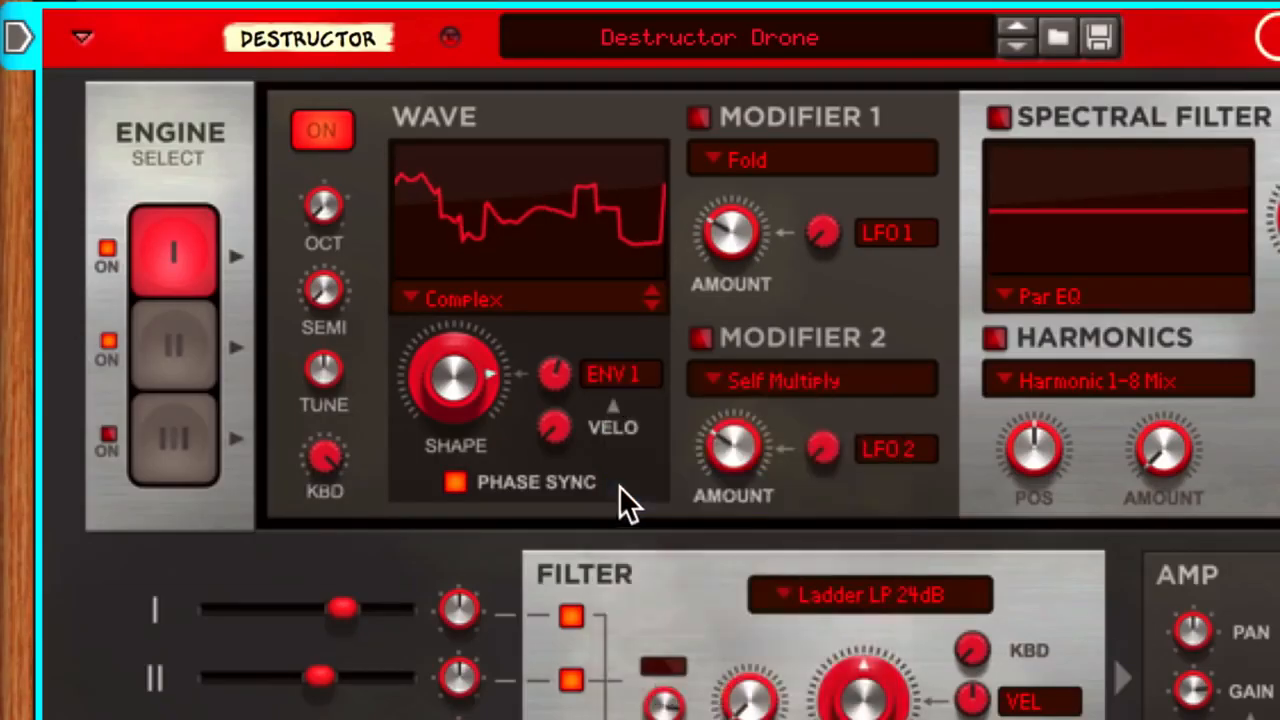
pyautogui.moveTo(553, 390); pyautogui.dragTo(533, 297)
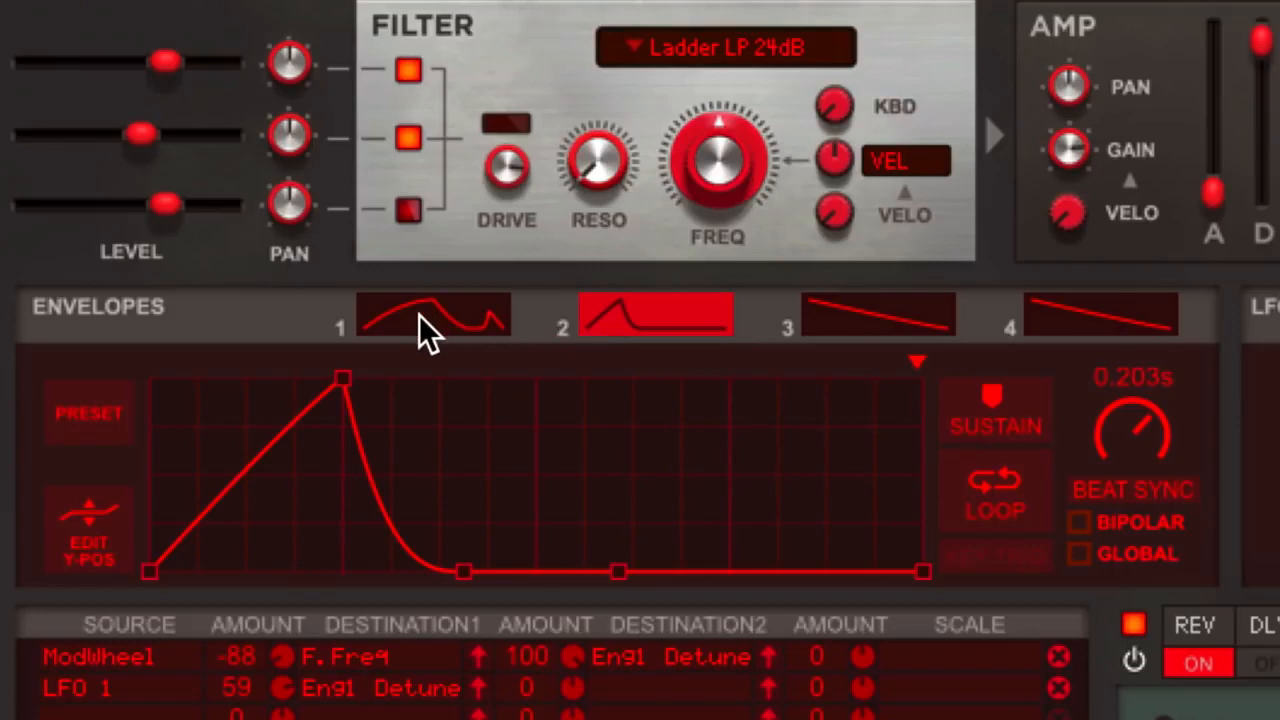
# Select Envelope 1 and apply the rising ramp preset
pyautogui.click(419, 316)
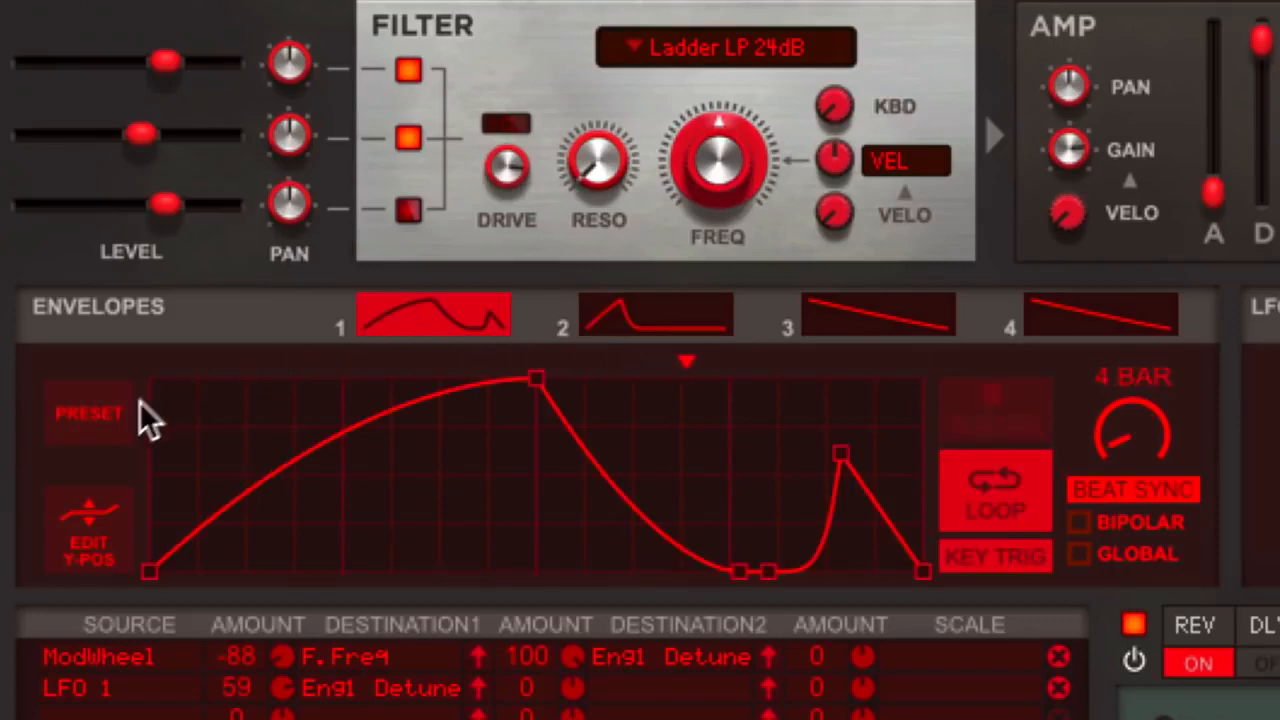
pyautogui.click(102, 418)
pyautogui.click(189, 554)
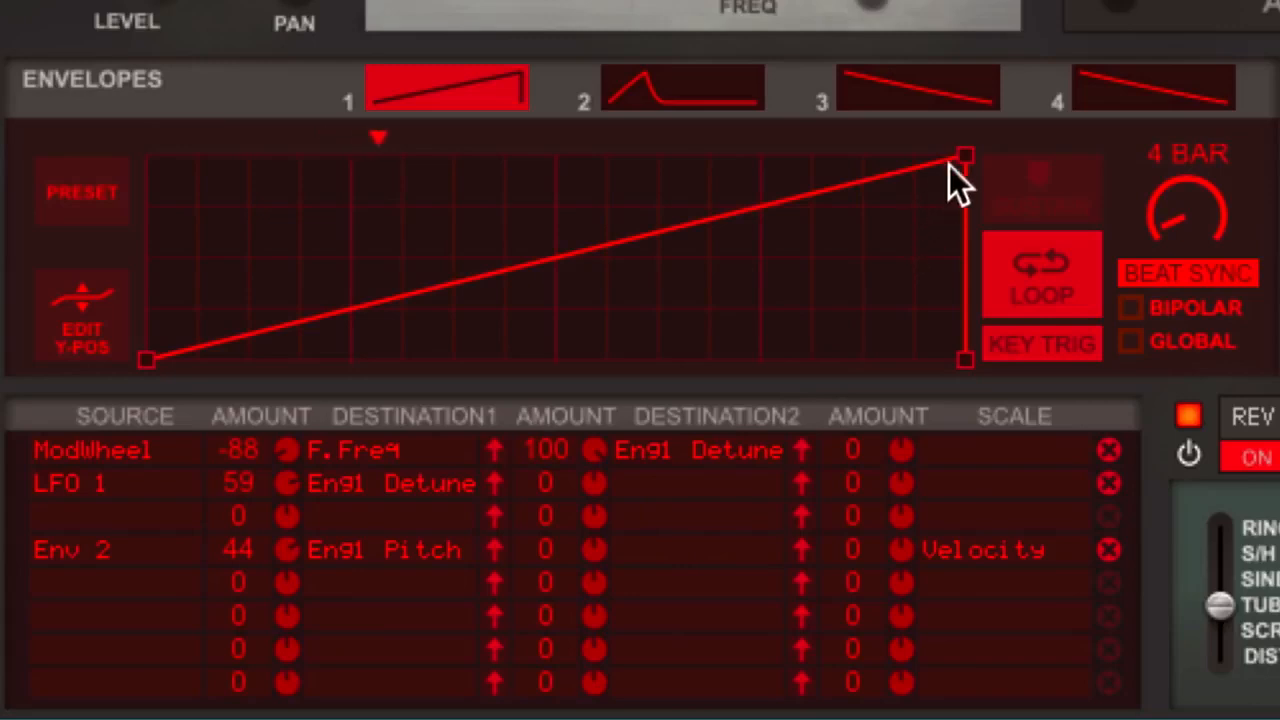
# Reshape the Envelope 1 ramp by lowering its peak and moving it earlier, adding a low point a third along, and curving the following segment upward
pyautogui.moveTo(950, 165); pyautogui.dragTo(877, 226)
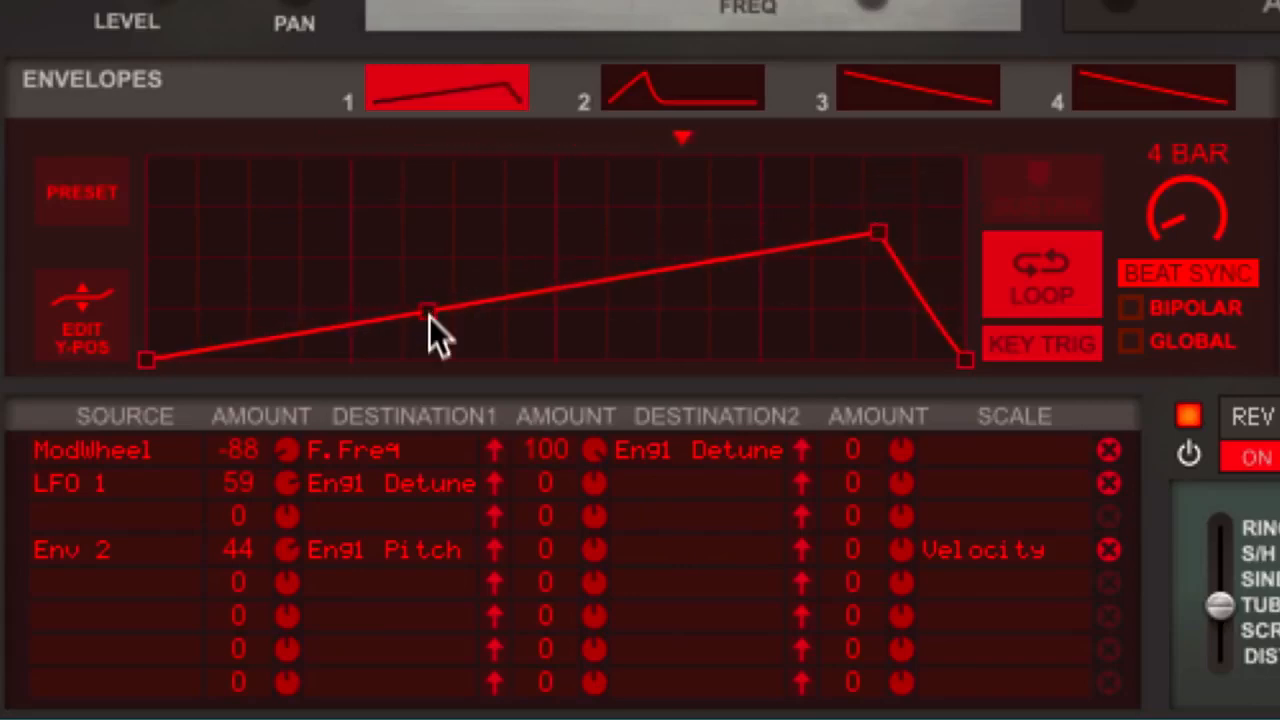
pyautogui.moveTo(429, 311); pyautogui.dragTo(429, 348)
pyautogui.moveTo(622, 304); pyautogui.dragTo(601, 197)
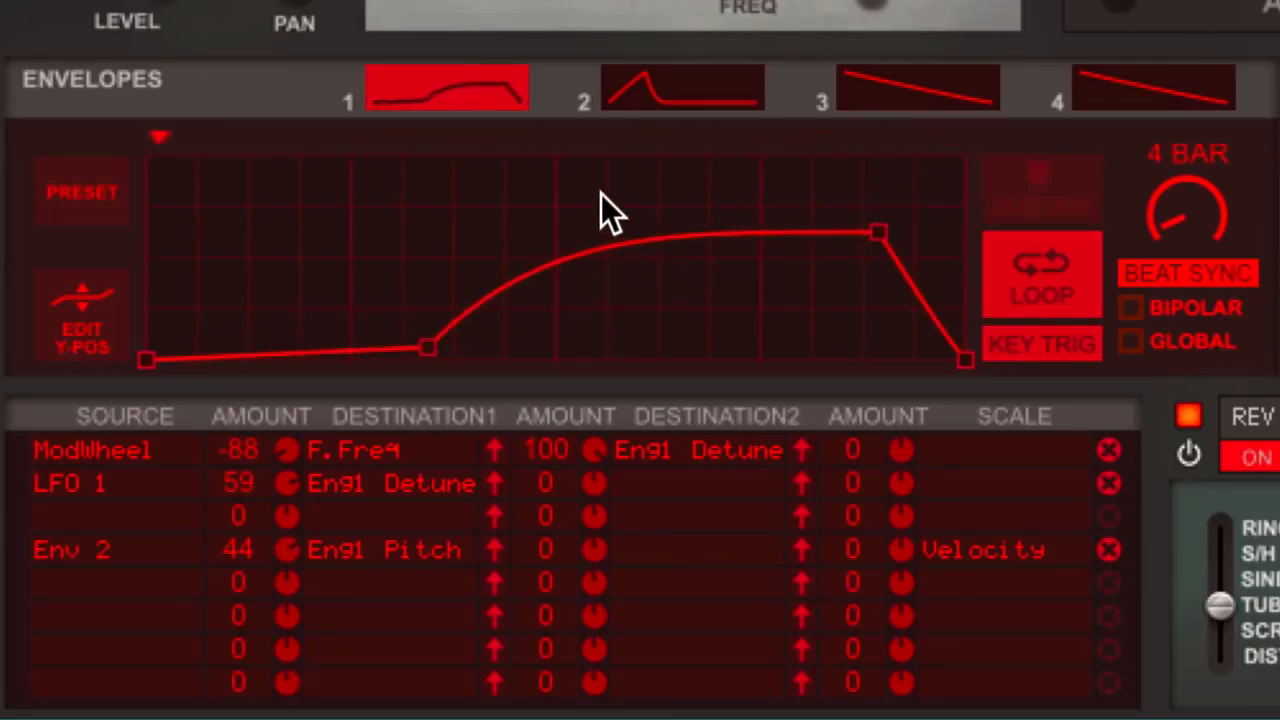
# Load the uneven square-pulse preset into Envelope 1 and change its pulse heights using Edit Y-Pos
pyautogui.click(82, 192)
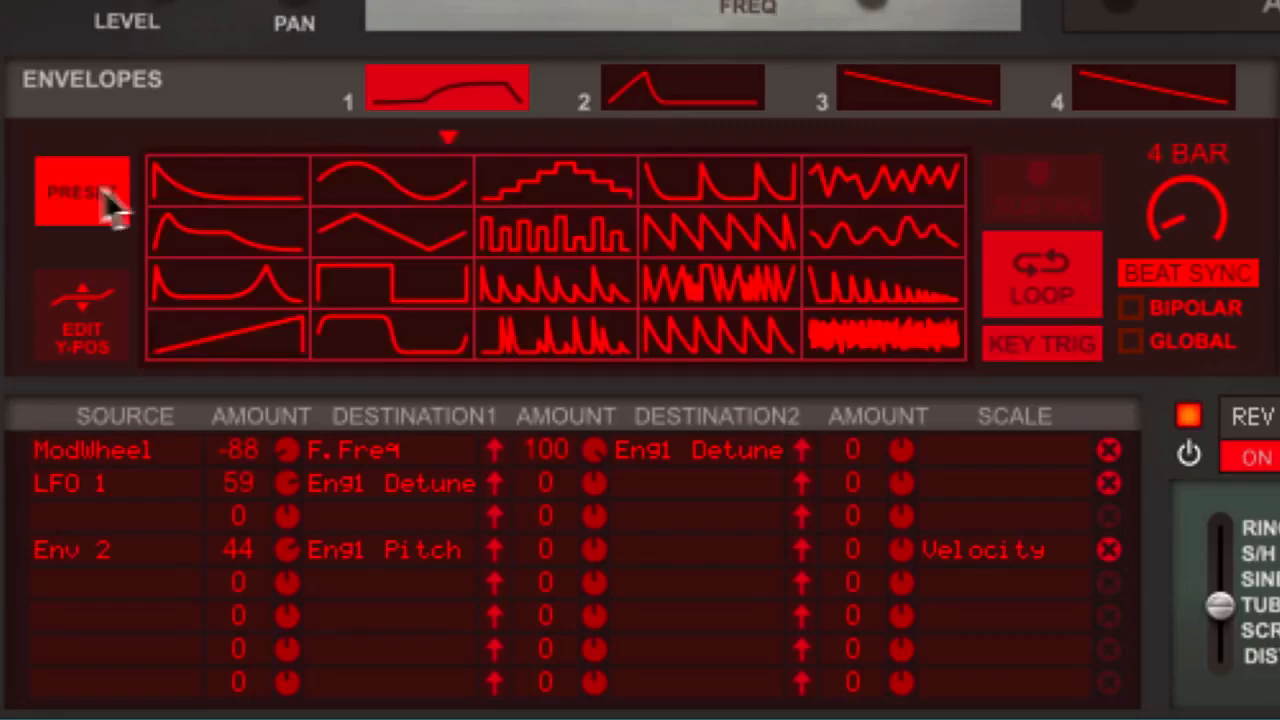
pyautogui.click(527, 222)
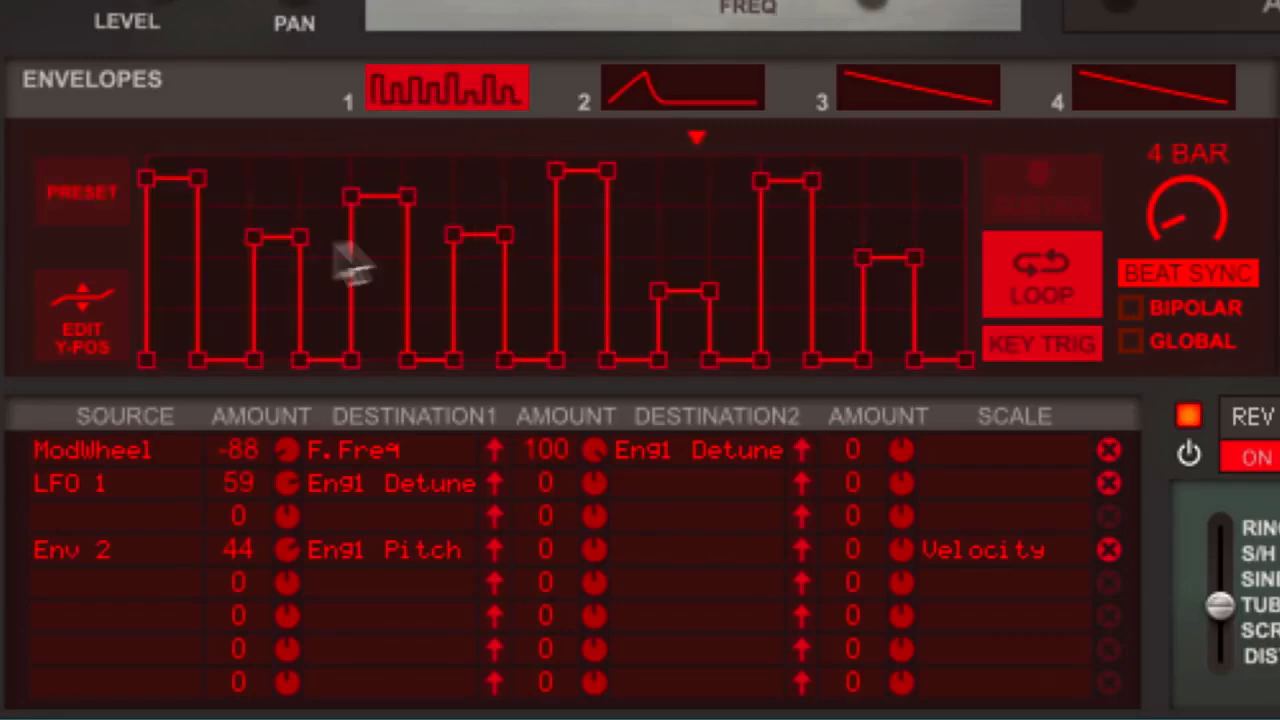
pyautogui.click(70, 312)
pyautogui.click(477, 274)
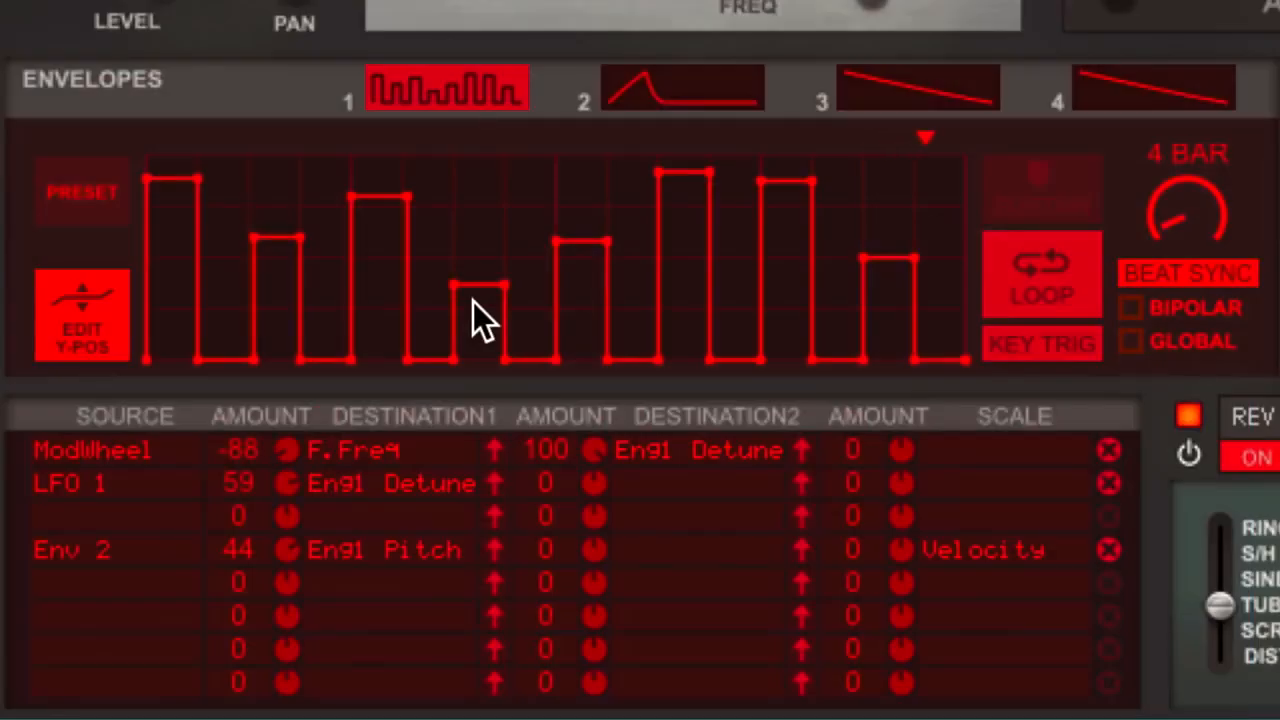
pyautogui.moveTo(143, 347)
pyautogui.mouseDown()
pyautogui.moveTo(201, 276)
pyautogui.moveTo(305, 233)
pyautogui.mouseUp()
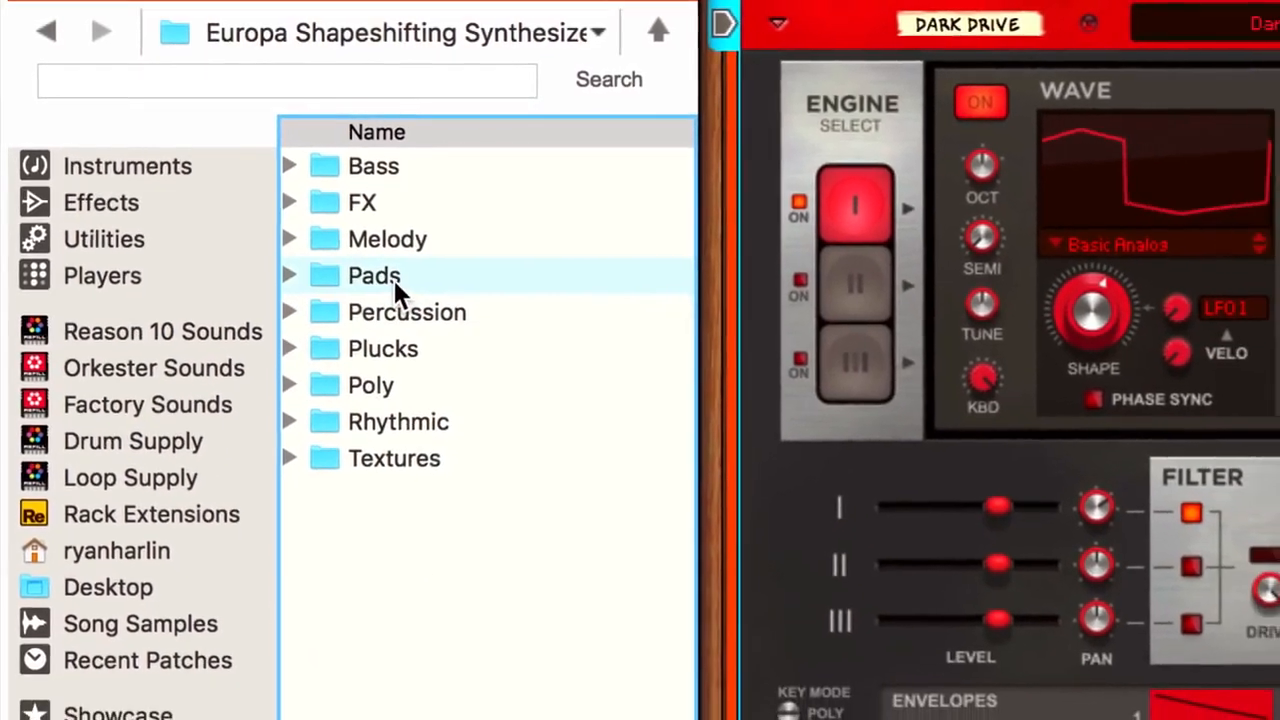
# Open the Pads folder of Europa patches and choose a pad patch
pyautogui.doubleClick(410, 300)
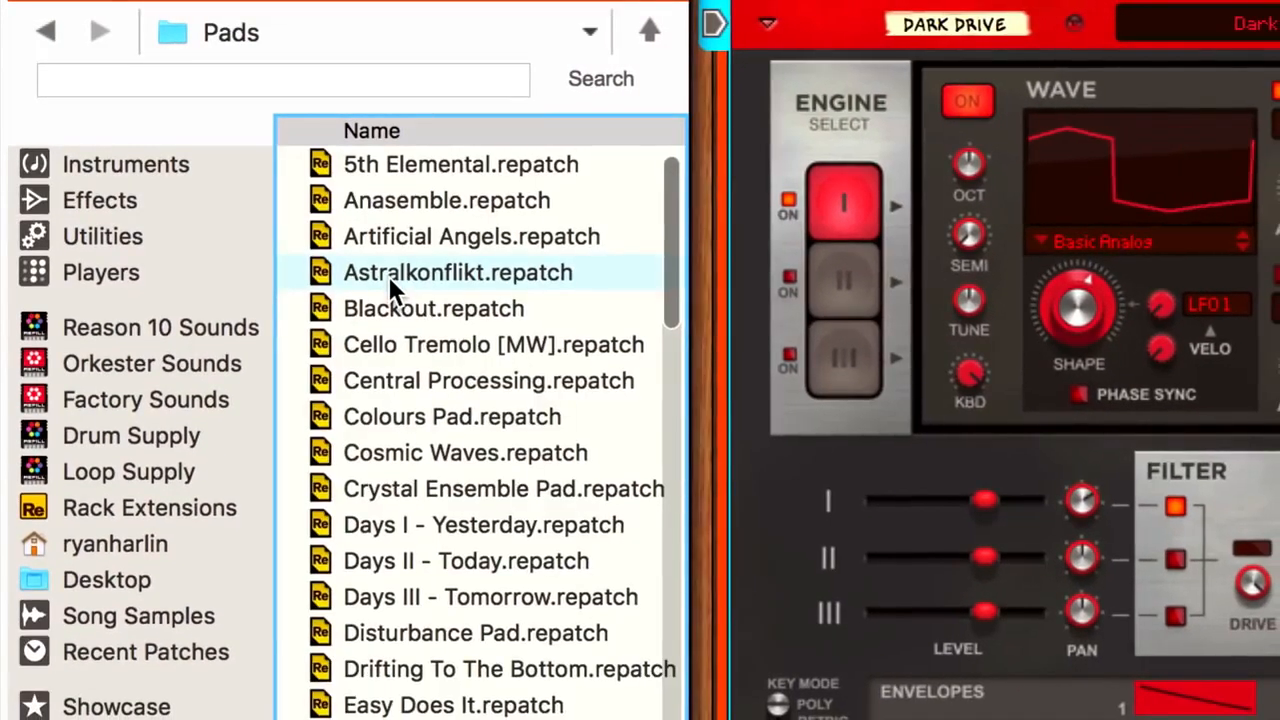
pyautogui.click(376, 561)
pyautogui.moveTo(354, 560); pyautogui.dragTo(462, 414)
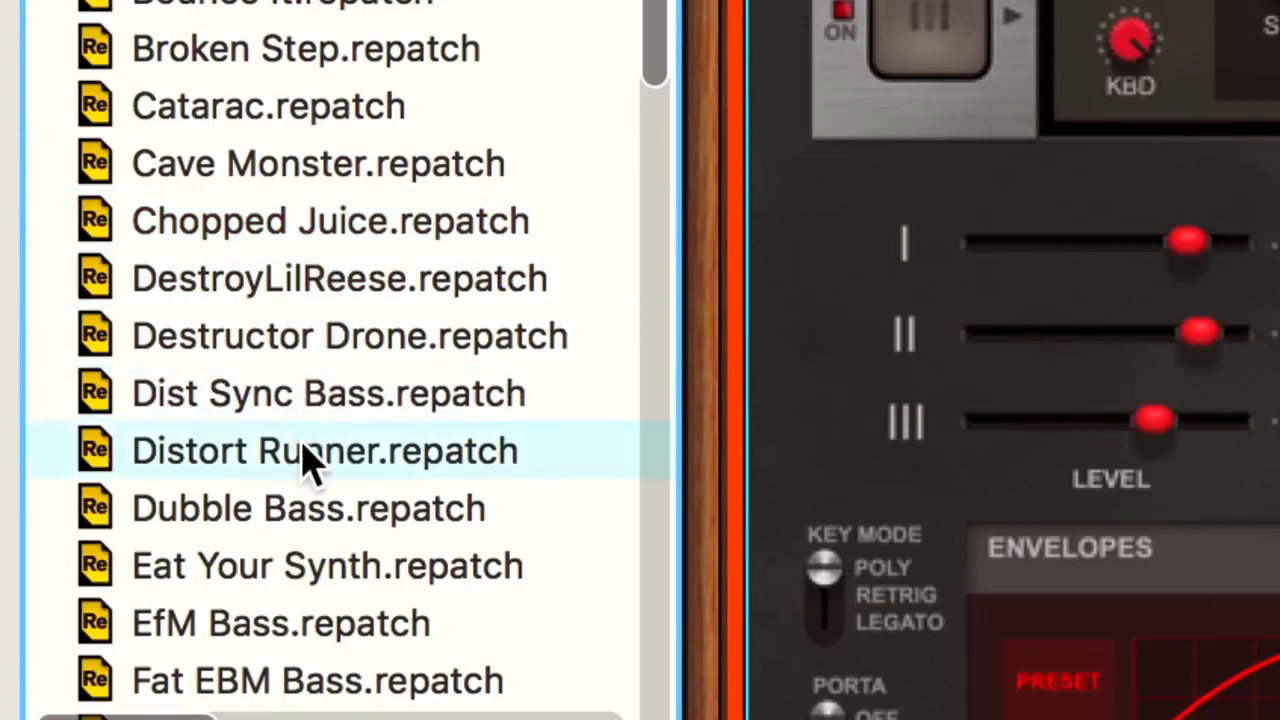
pyautogui.click(310, 462)
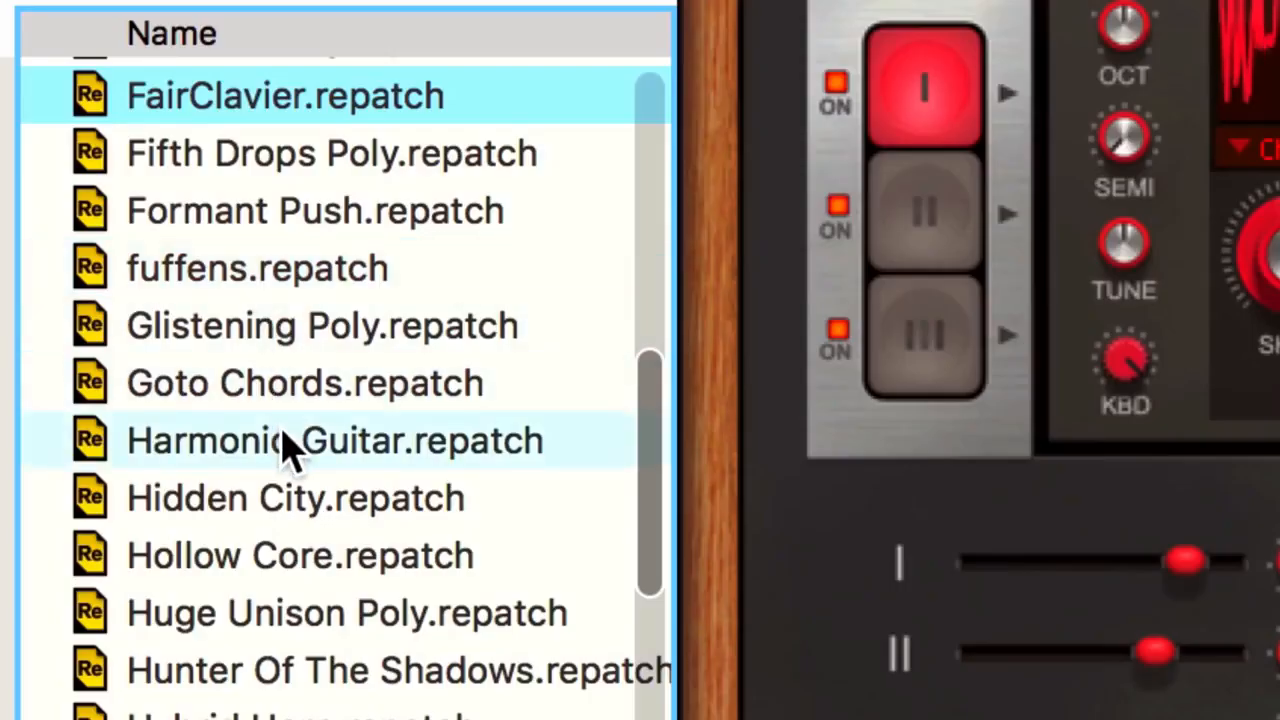
pyautogui.moveTo(285, 440); pyautogui.dragTo(900, 560)
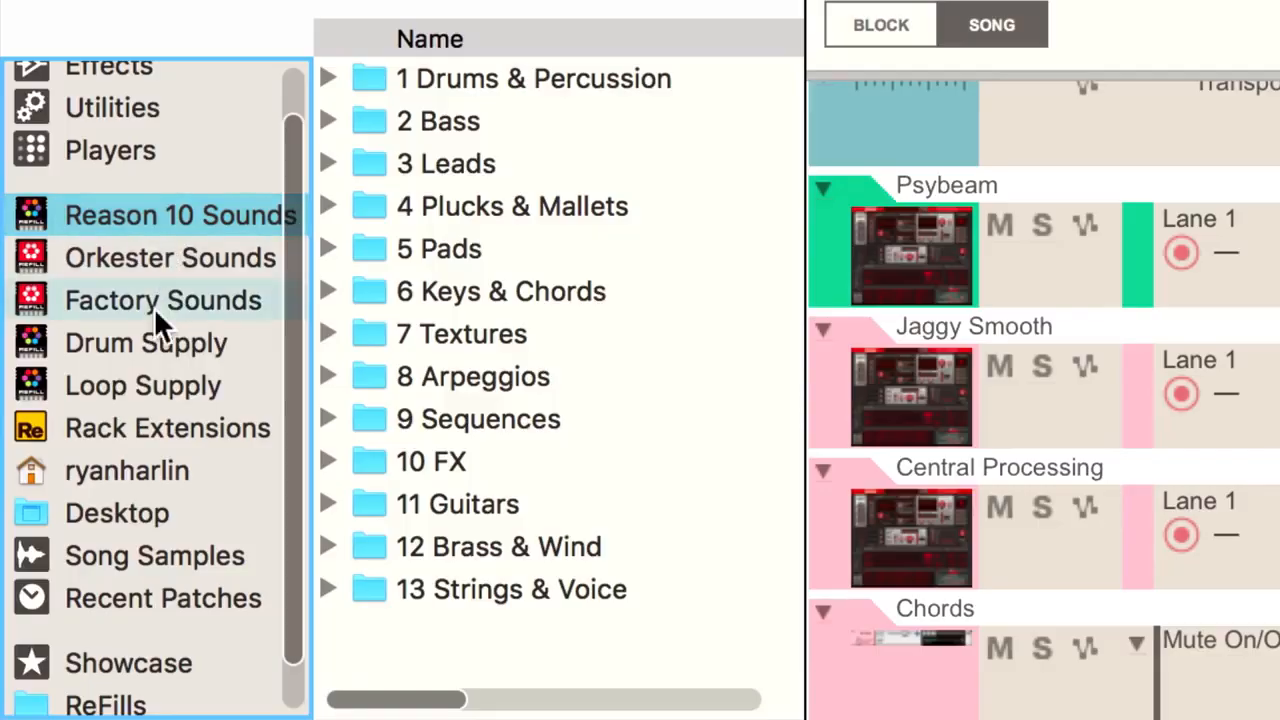
# Browse the Loop Supply sounds and open the Trap folder
pyautogui.click(150, 384)
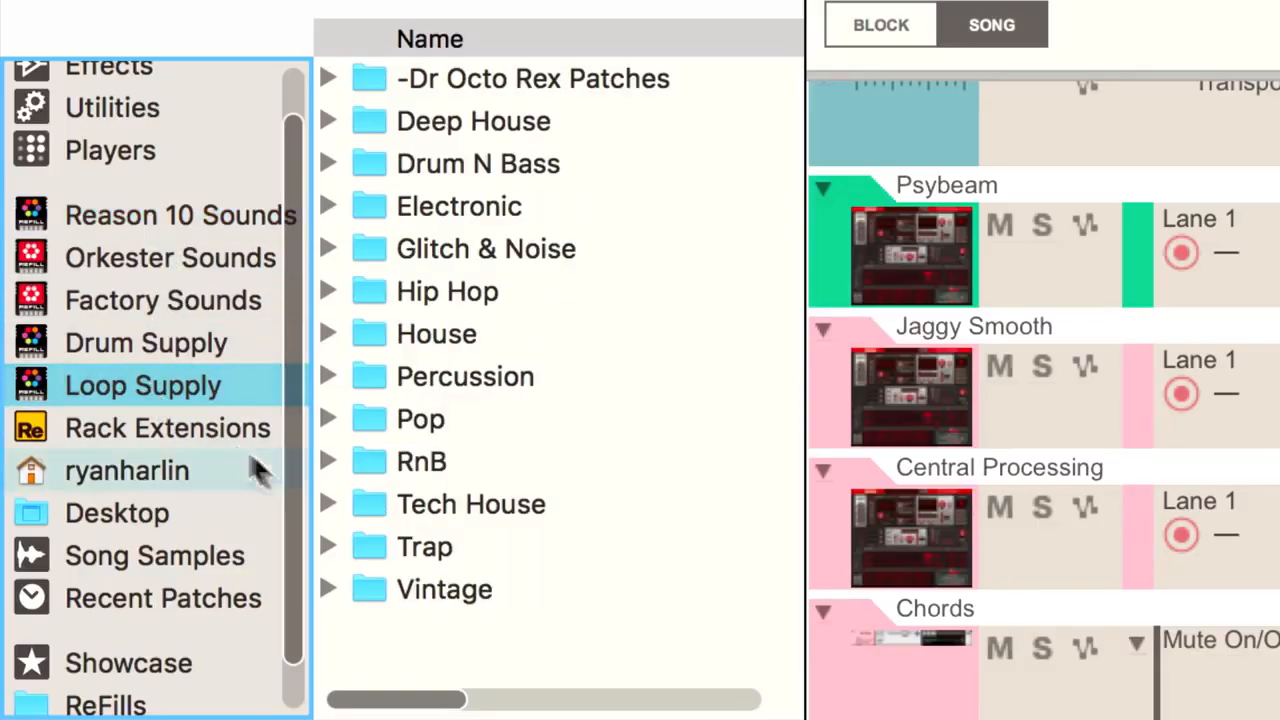
pyautogui.doubleClick(442, 544)
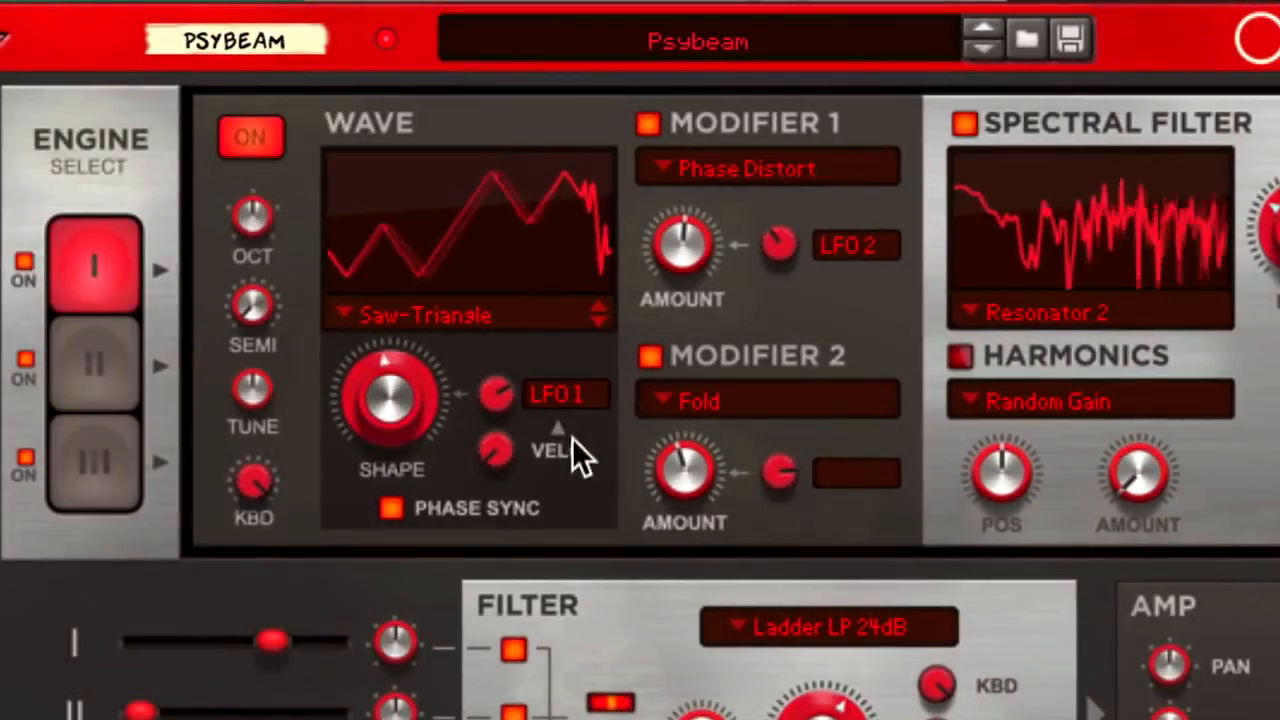
# Clear the Psybeam patch's Shape modulation source and switch off its modifiers and Spectral Filter
pyautogui.click(568, 389)
pyautogui.click(612, 412)
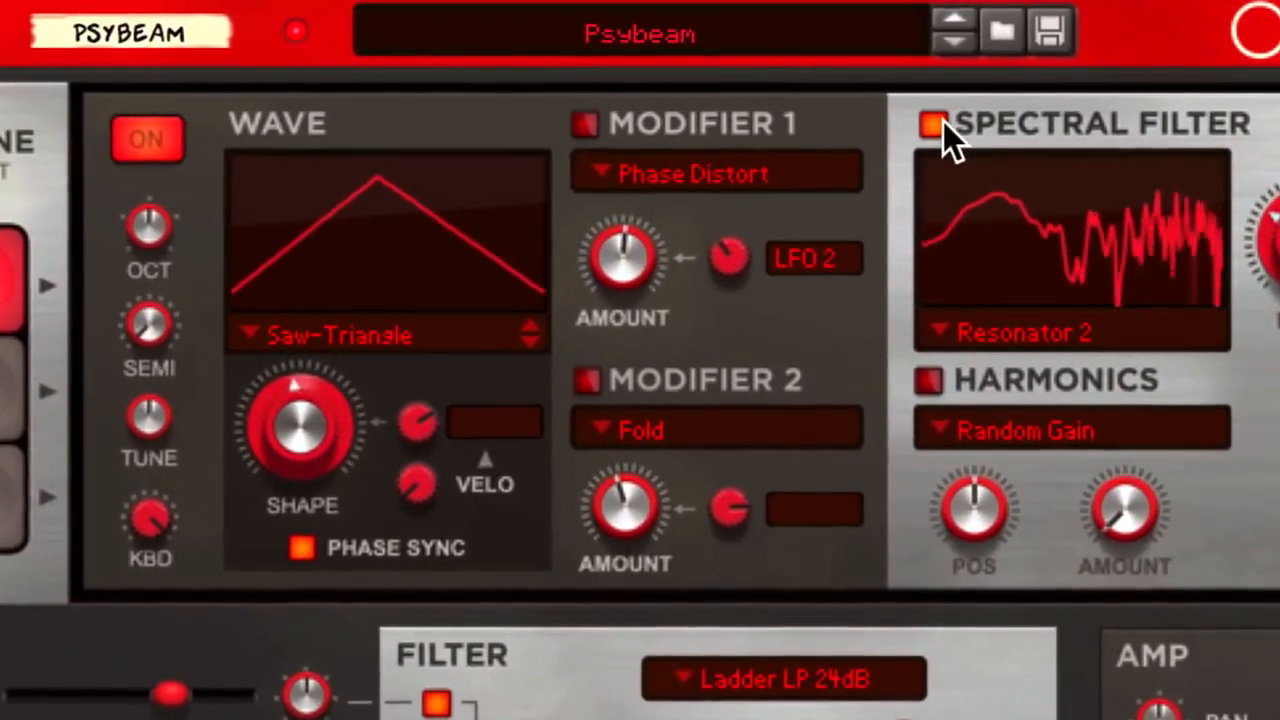
pyautogui.click(935, 124)
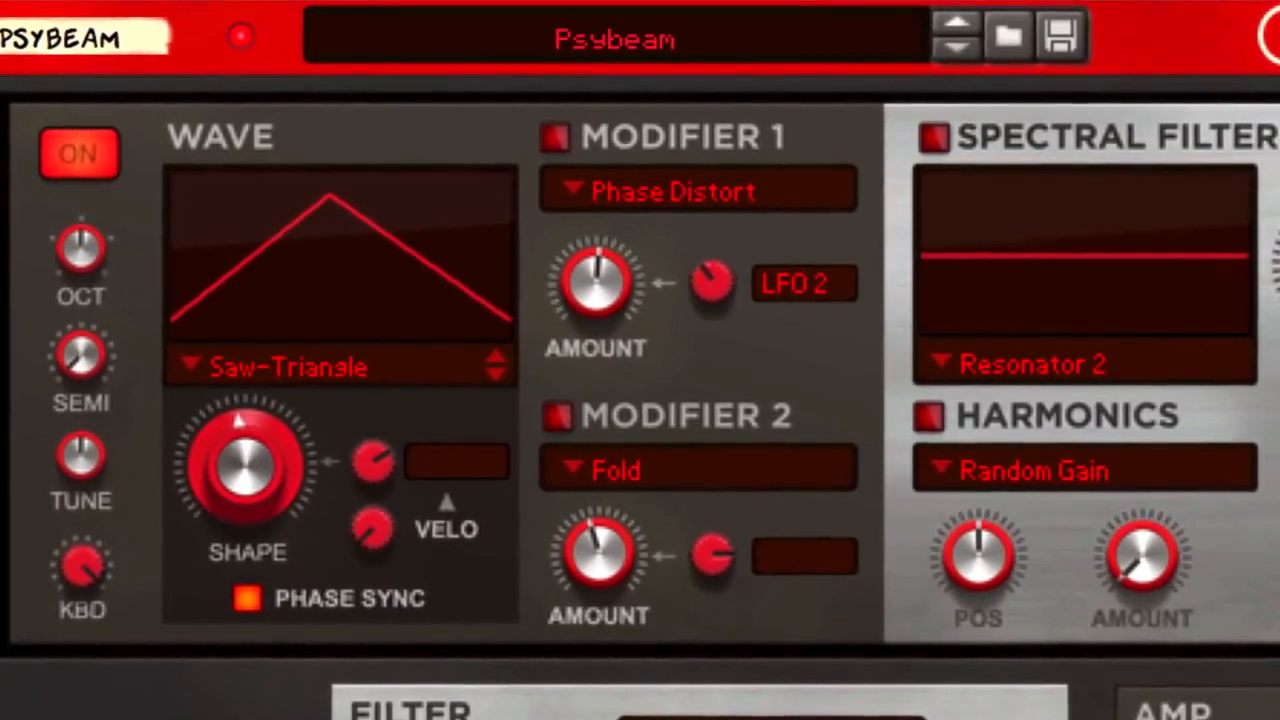
# Sweep the Saw-Triangle Shape toward saw and back to a symmetrical triangle, and modulate it with LFO 1 at a raised amount
pyautogui.moveTo(240, 515); pyautogui.dragTo(300, 392)
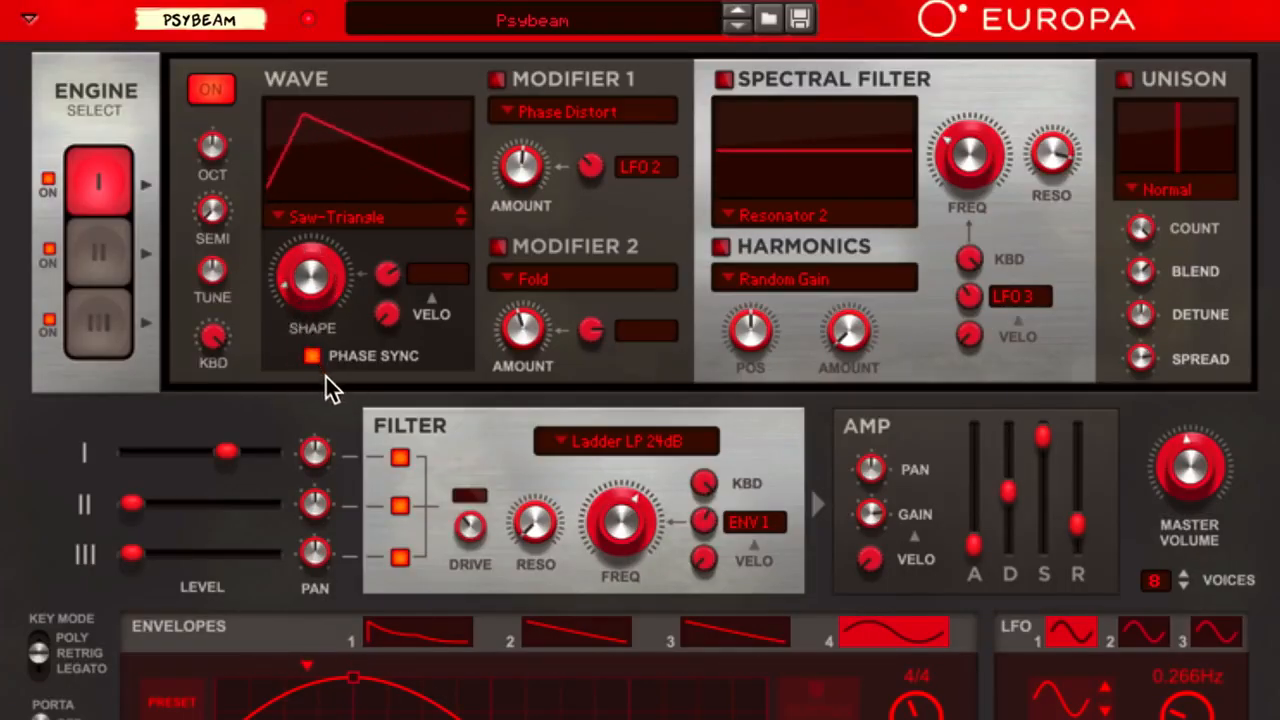
pyautogui.moveTo(302, 316); pyautogui.dragTo(306, 281)
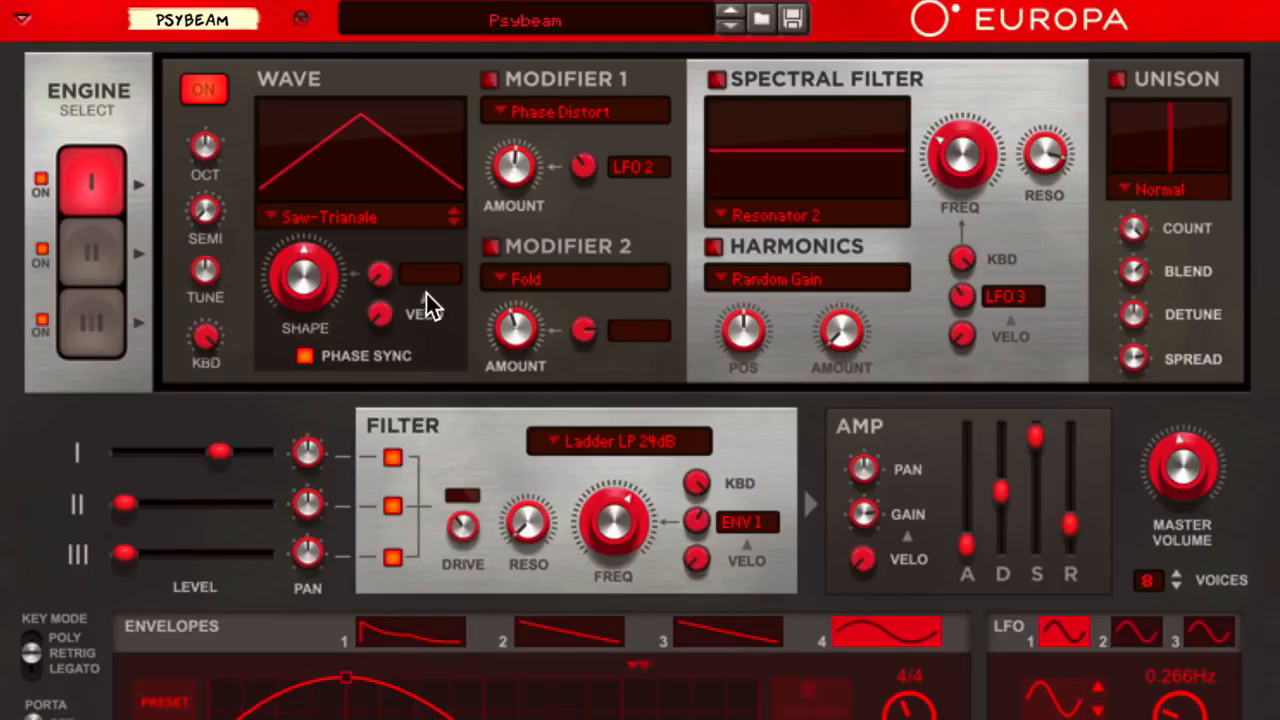
pyautogui.click(437, 274)
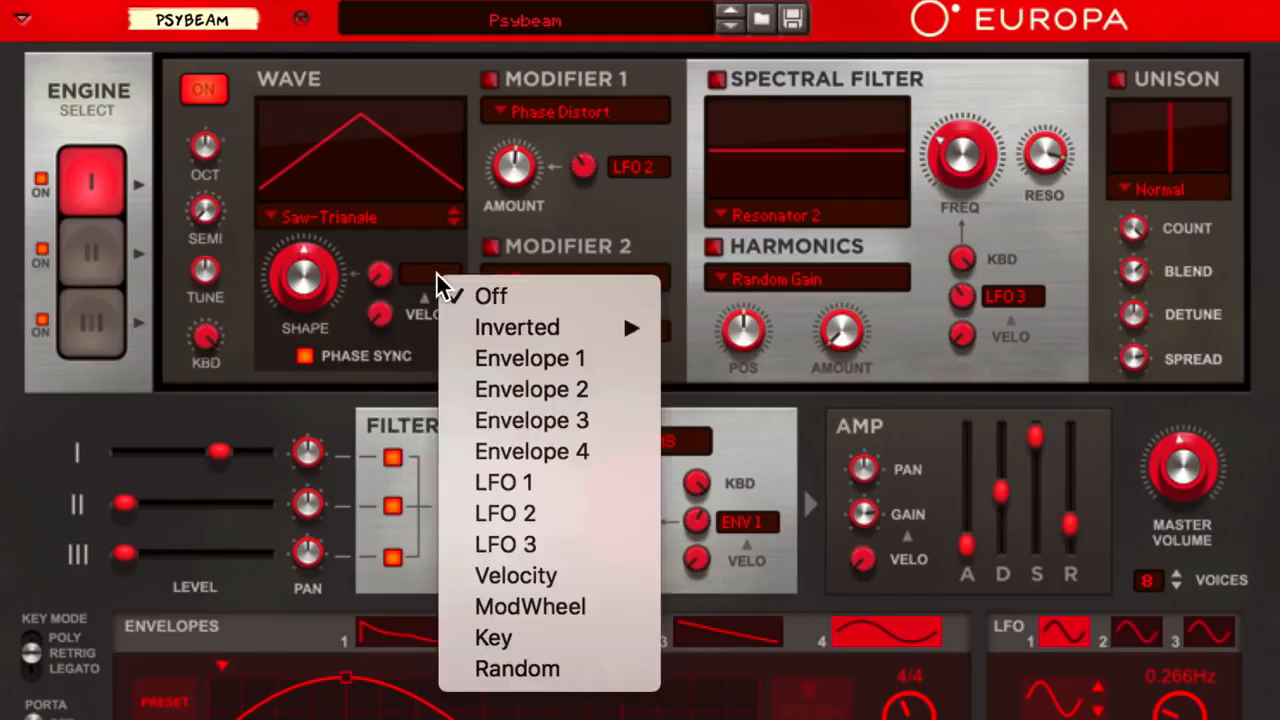
pyautogui.click(465, 483)
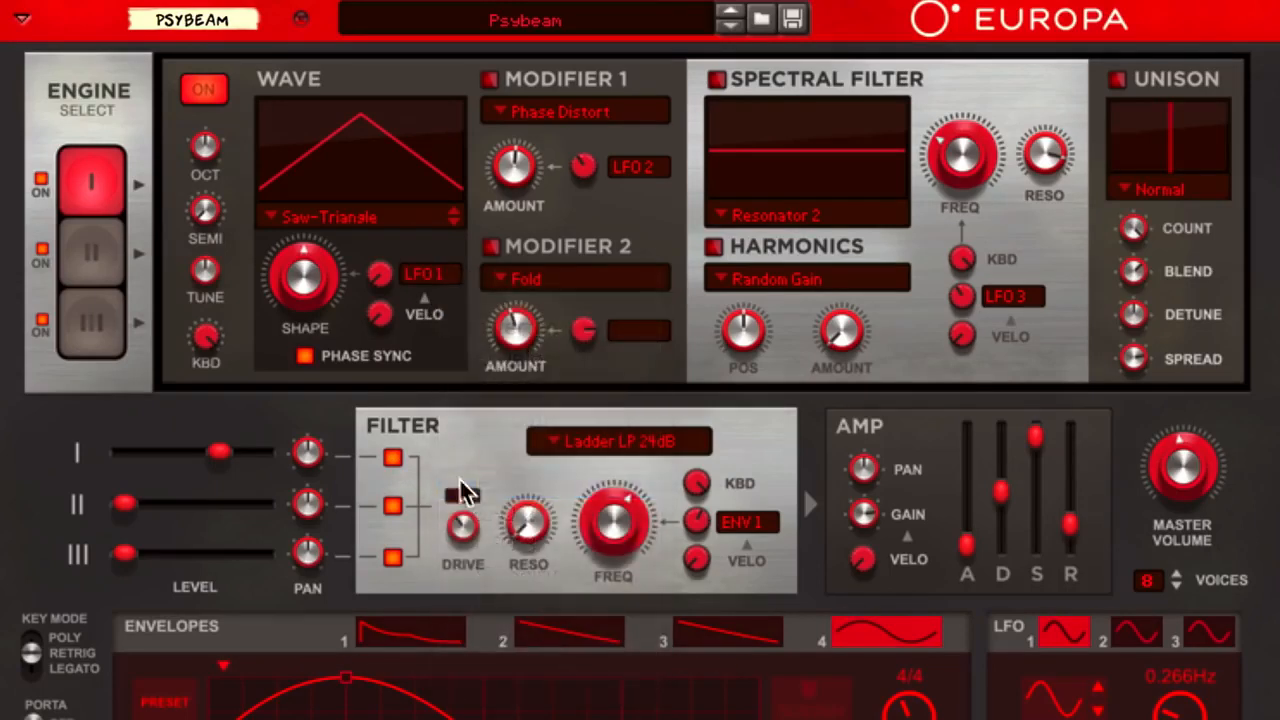
pyautogui.moveTo(385, 281); pyautogui.dragTo(390, 241)
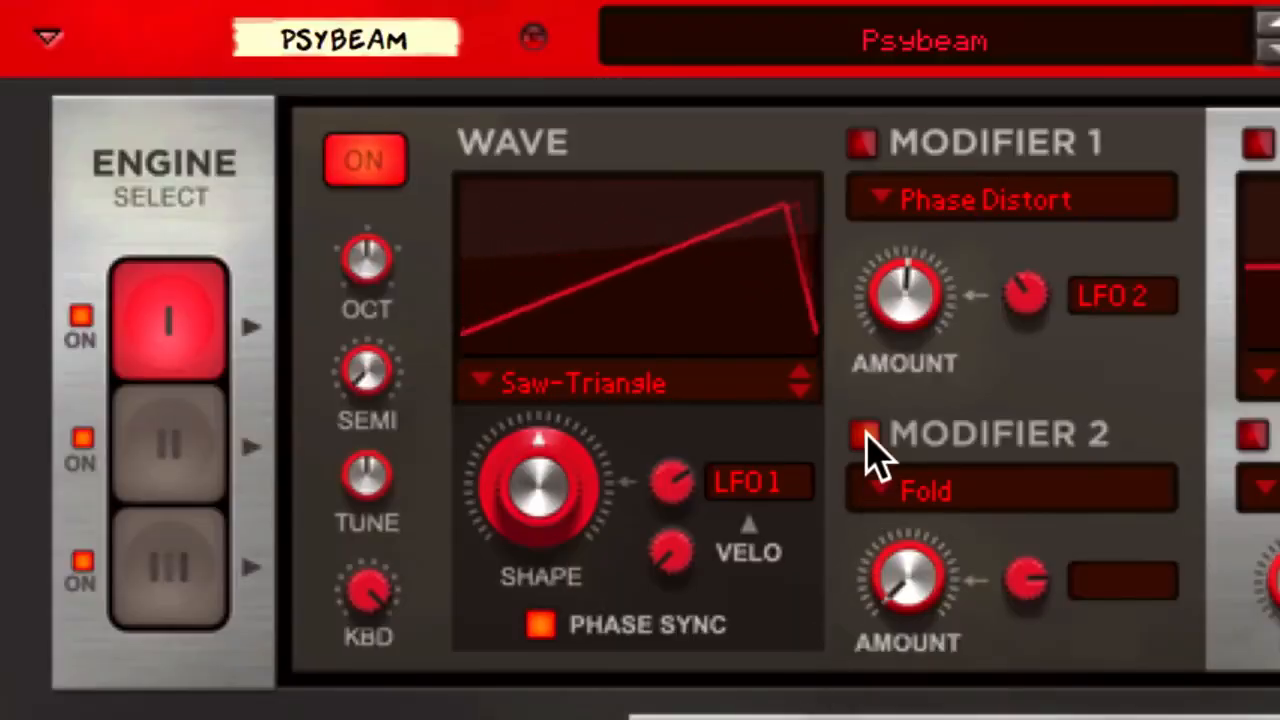
# Enable Modifier 2 with Fold and raise its amount from minimum to maximum
pyautogui.click(866, 437)
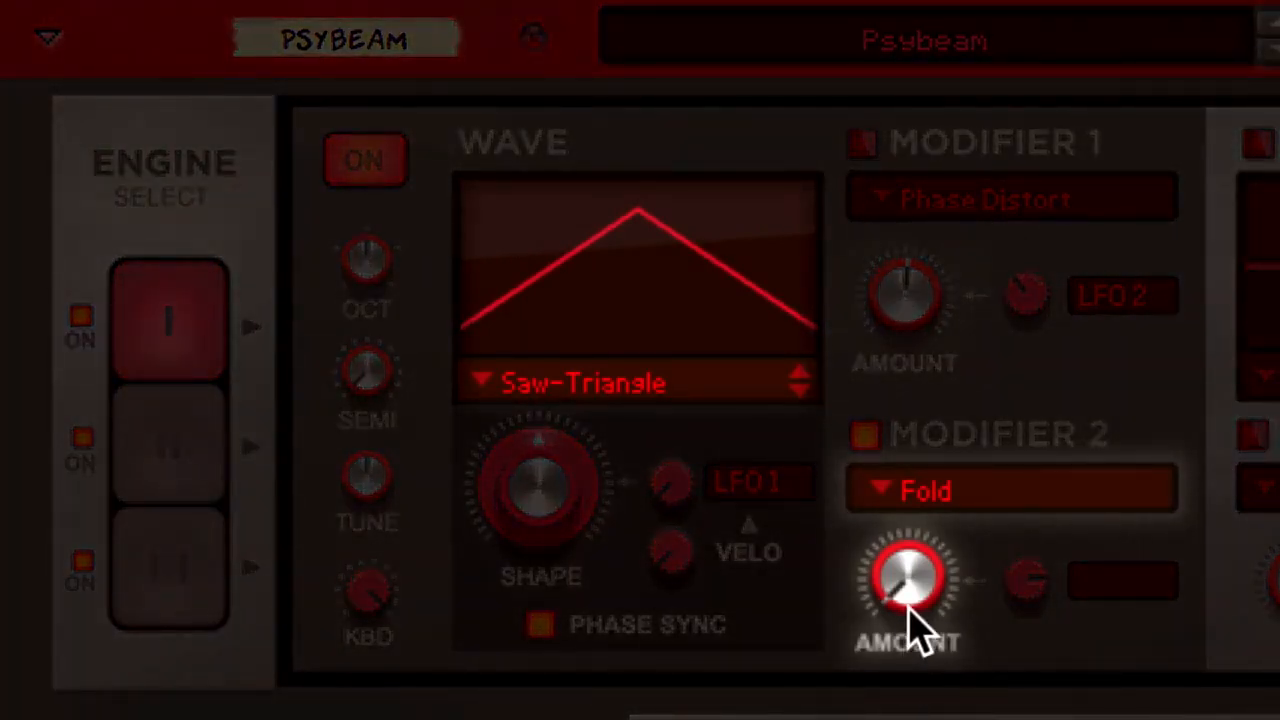
pyautogui.moveTo(903, 606); pyautogui.dragTo(901, 546)
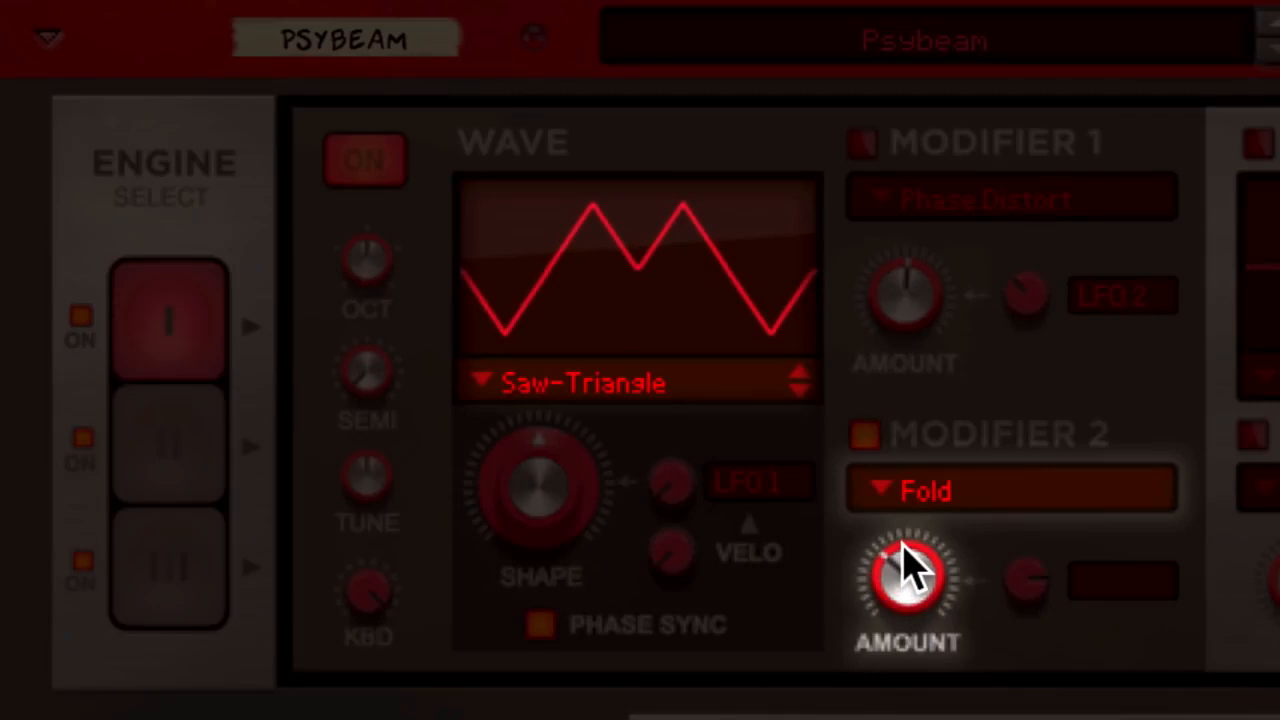
pyautogui.moveTo(903, 568); pyautogui.dragTo(913, 390)
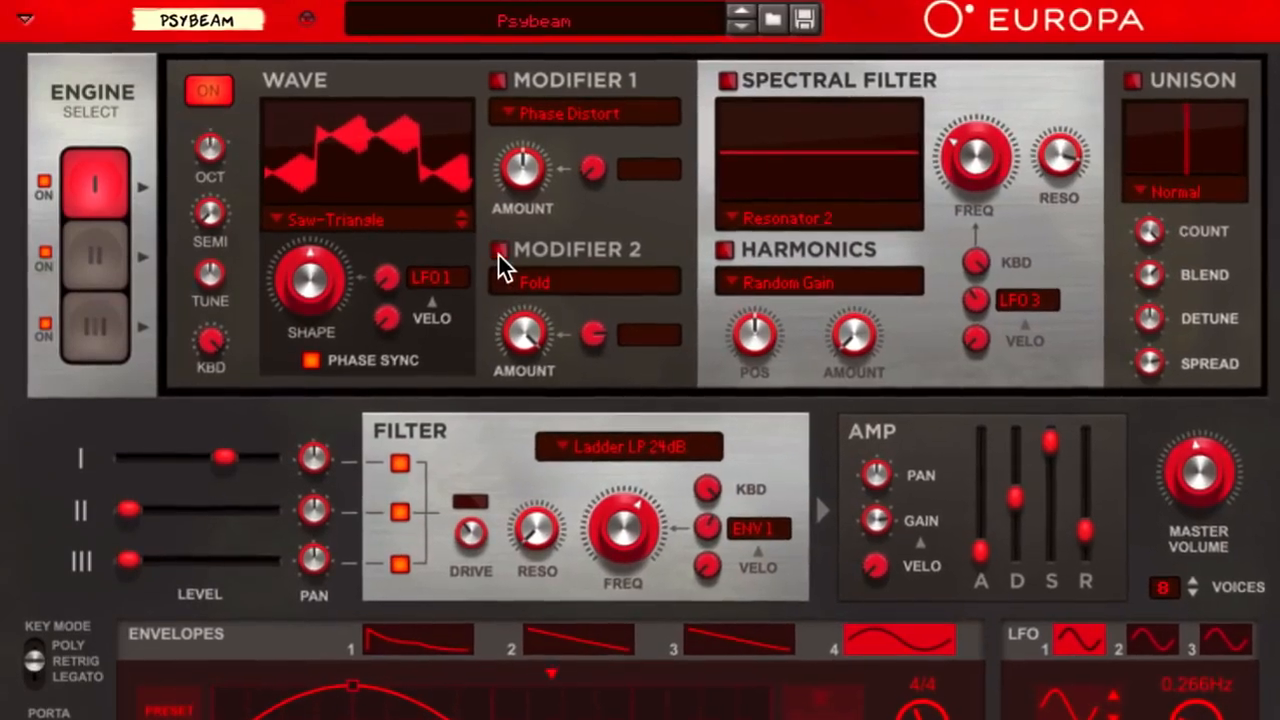
# Switch off Modifier 2, enable Modifier 1 with Phase Distort, and try out its amount around the centre position
pyautogui.click(498, 252)
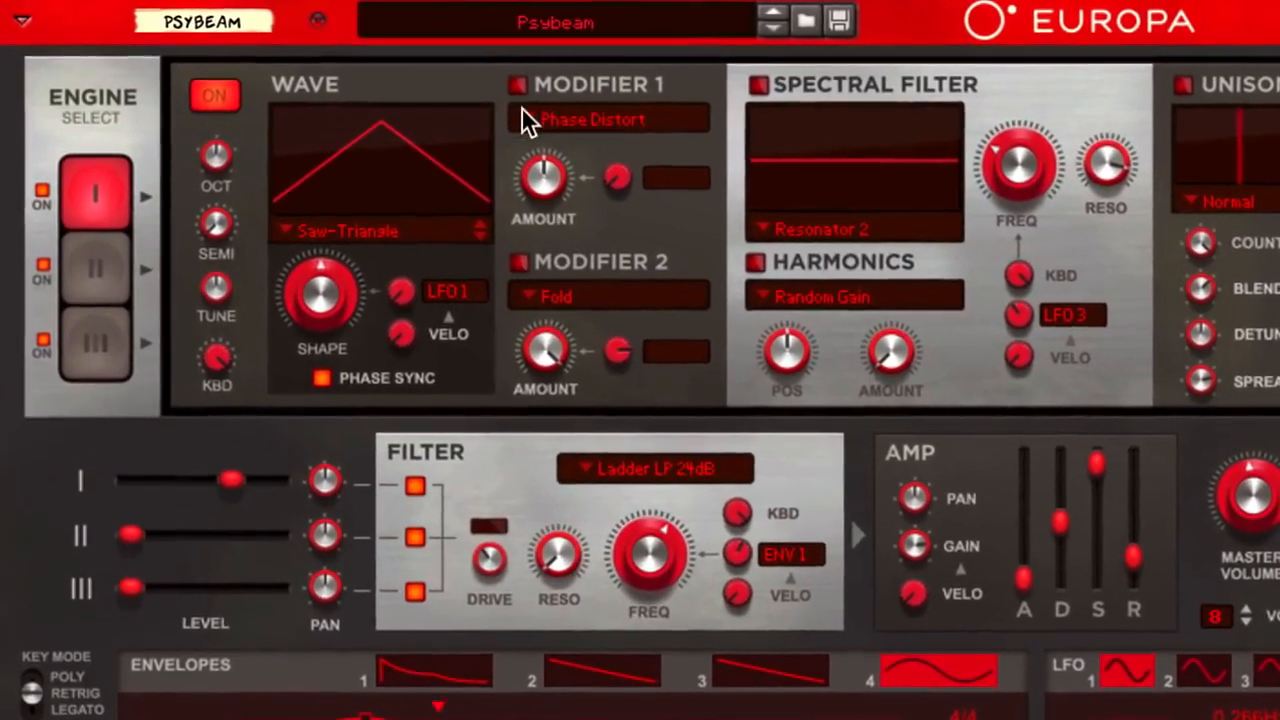
pyautogui.click(517, 85)
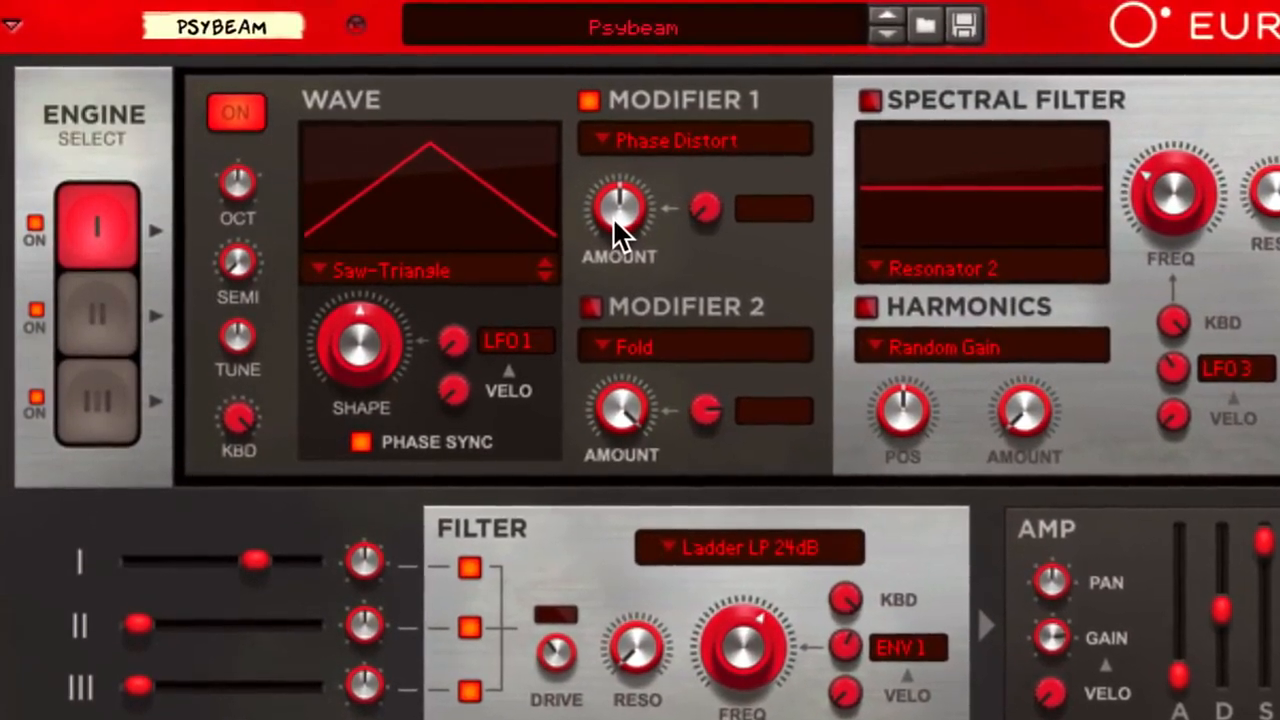
pyautogui.moveTo(613, 214)
pyautogui.mouseDown()
pyautogui.moveTo(606, 180)
pyautogui.moveTo(632, 259)
pyautogui.moveTo(596, 168)
pyautogui.moveTo(627, 264)
pyautogui.moveTo(611, 215)
pyautogui.mouseUp()
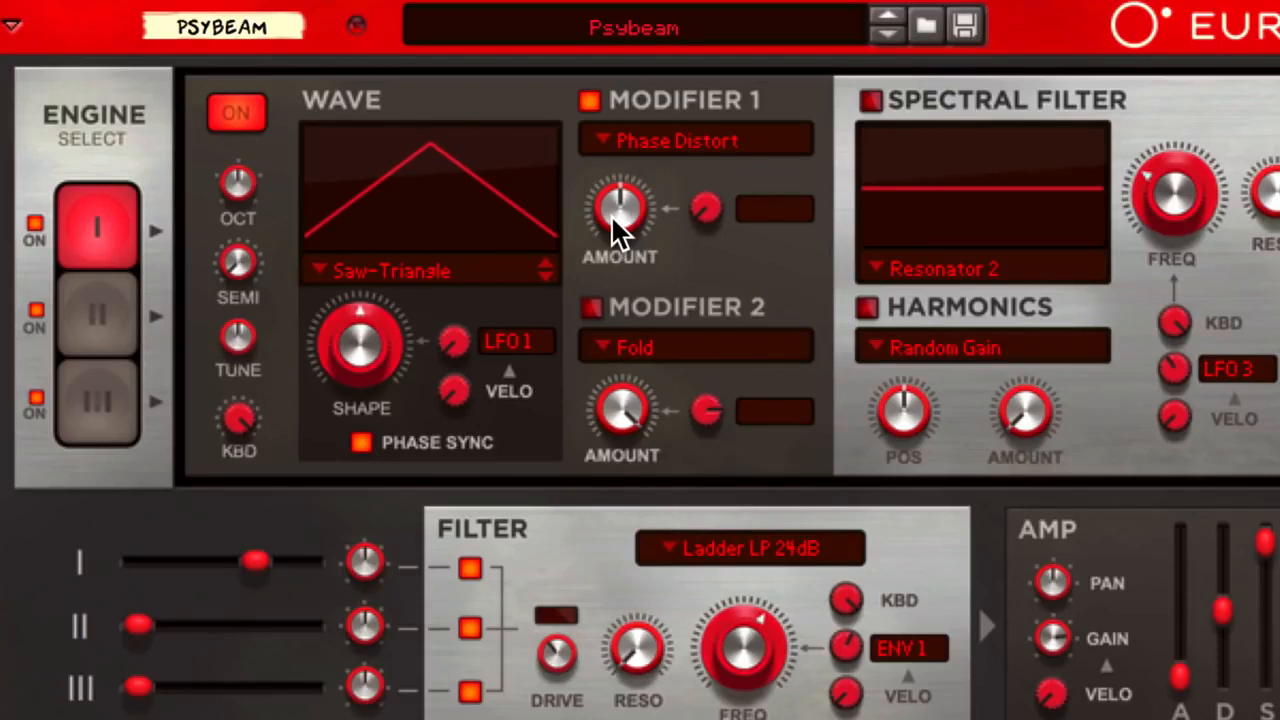
# Assign LFO 2 to Modifier 1's amount and raise the modulation depth to just under halfway
pyautogui.click(764, 208)
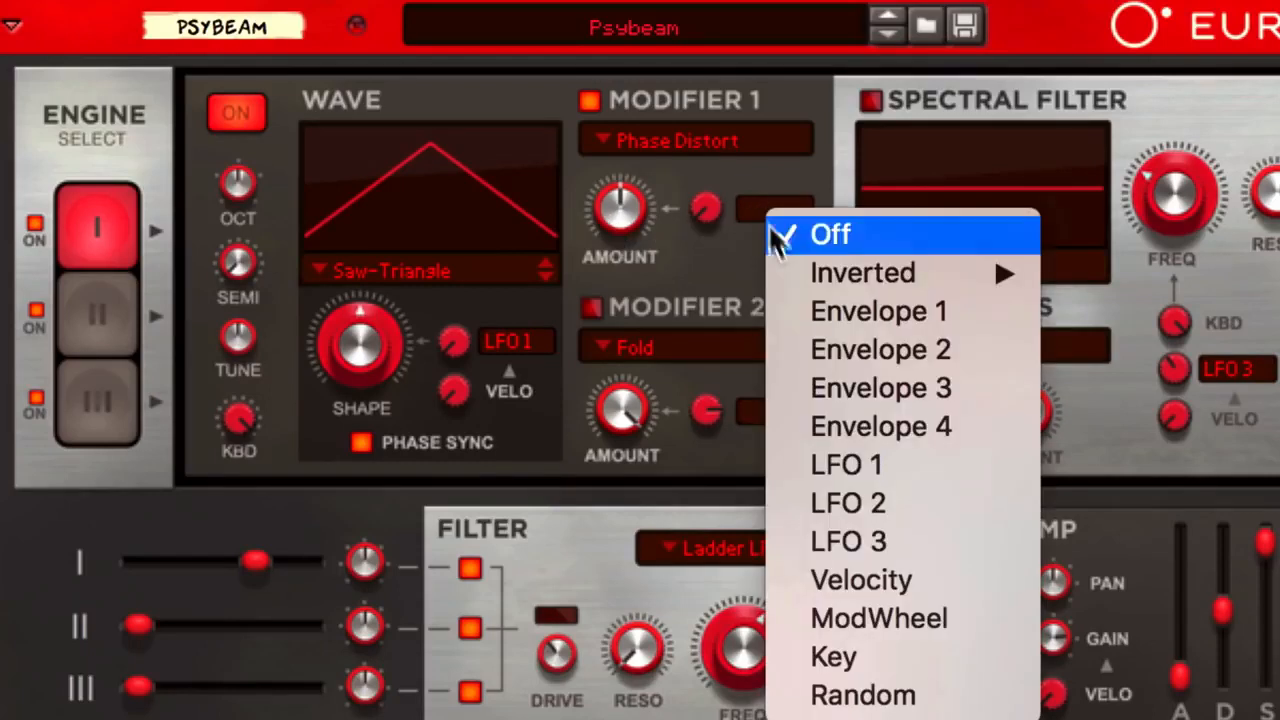
pyautogui.click(831, 490)
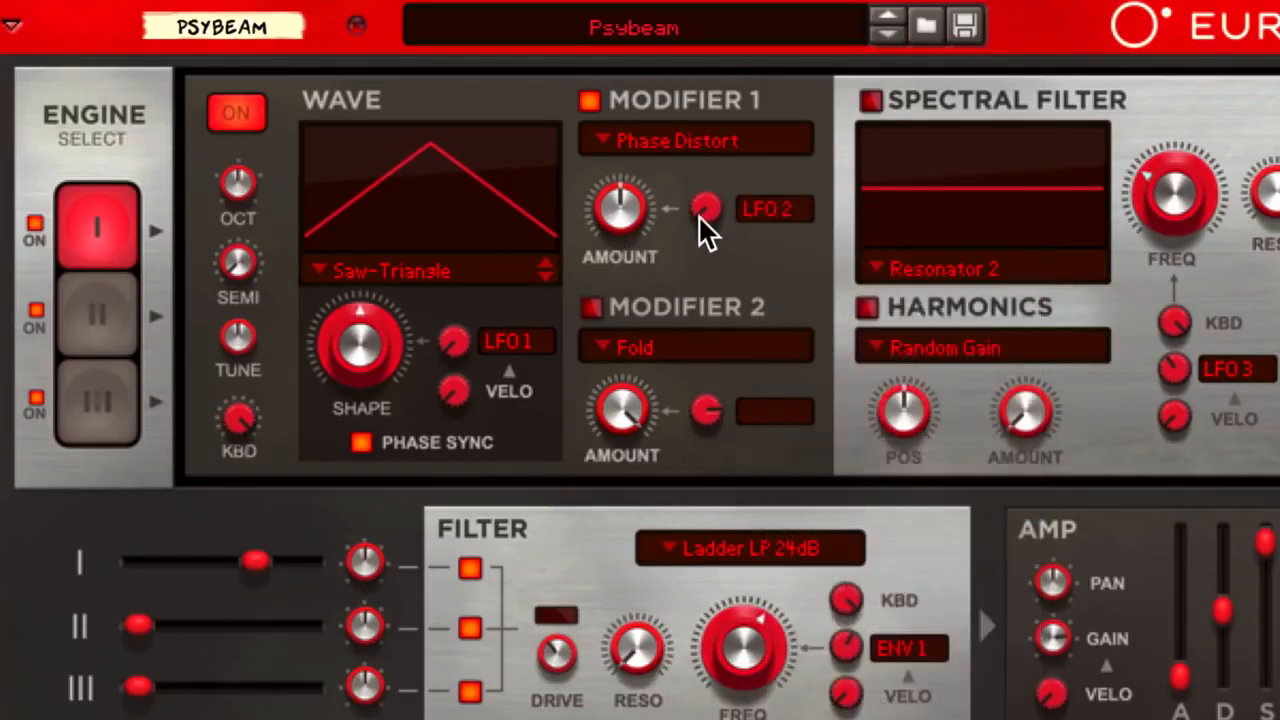
pyautogui.moveTo(711, 210); pyautogui.dragTo(709, 161)
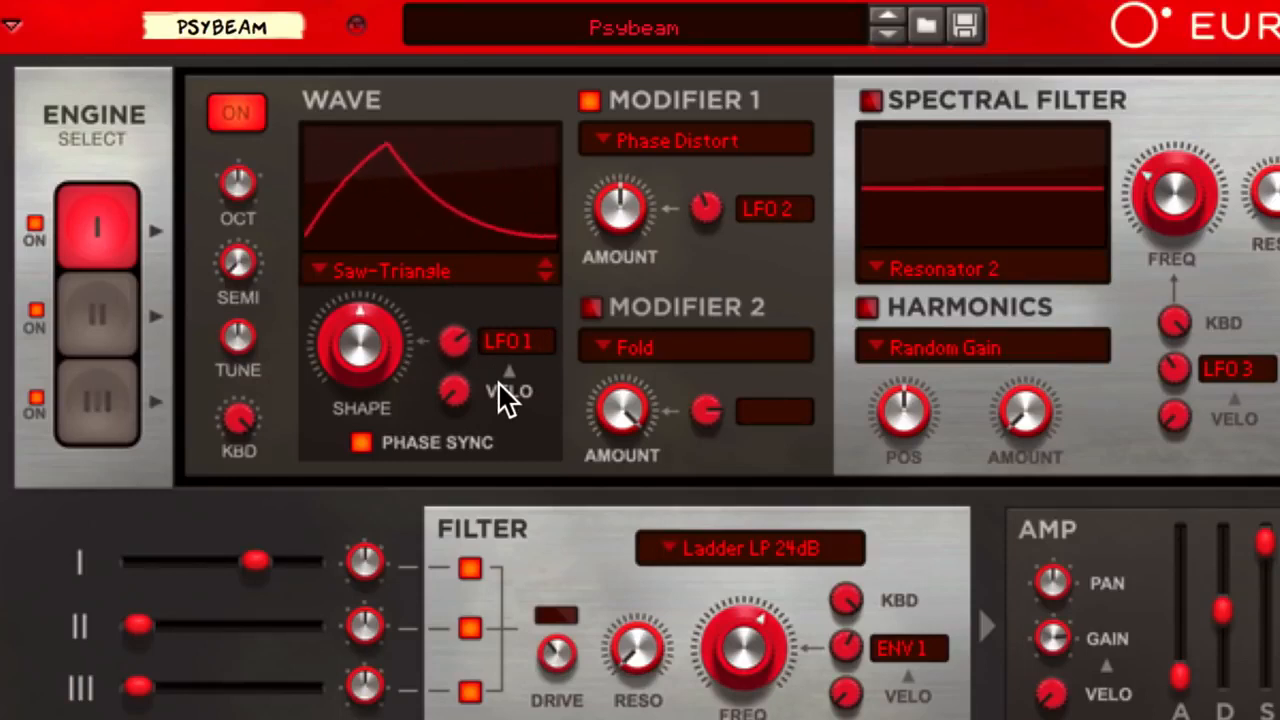
# Turn Modifier 2 back on and lower its Fold amount
pyautogui.click(589, 307)
pyautogui.moveTo(613, 419); pyautogui.dragTo(620, 463)
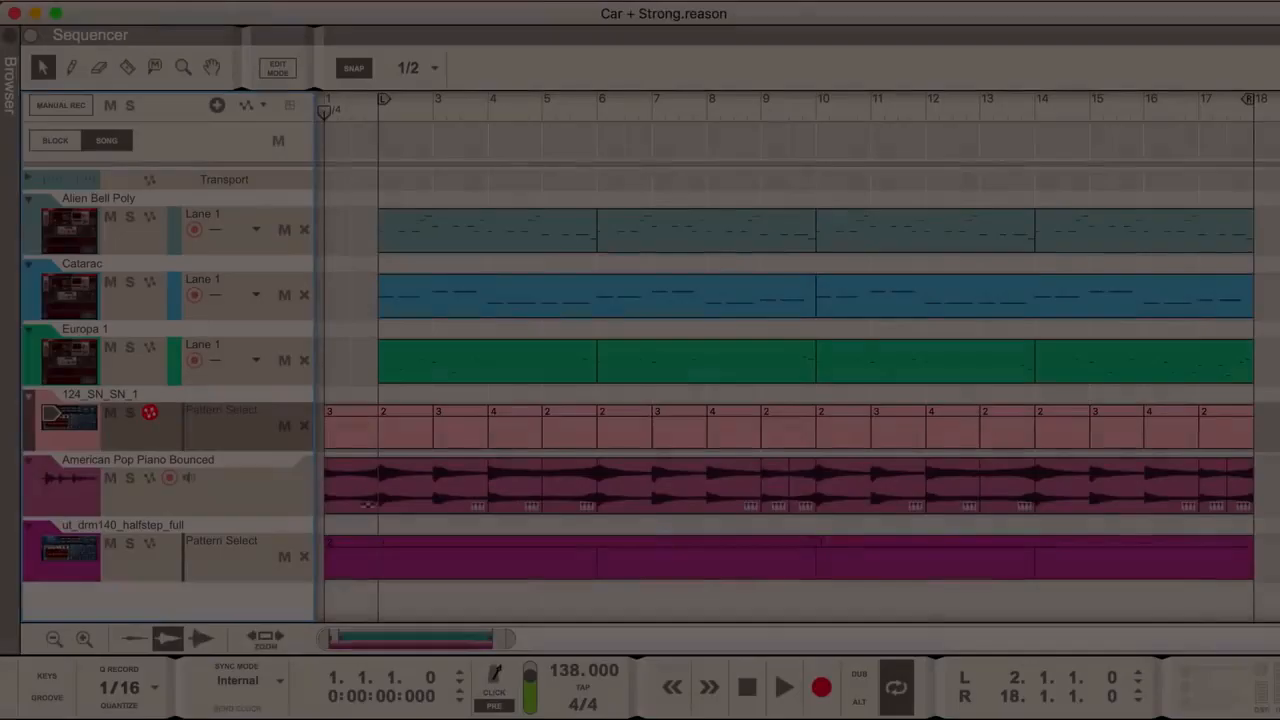
# Play the Car + Strong song and delete the Europa 1 device from the rack
pyautogui.press('space')
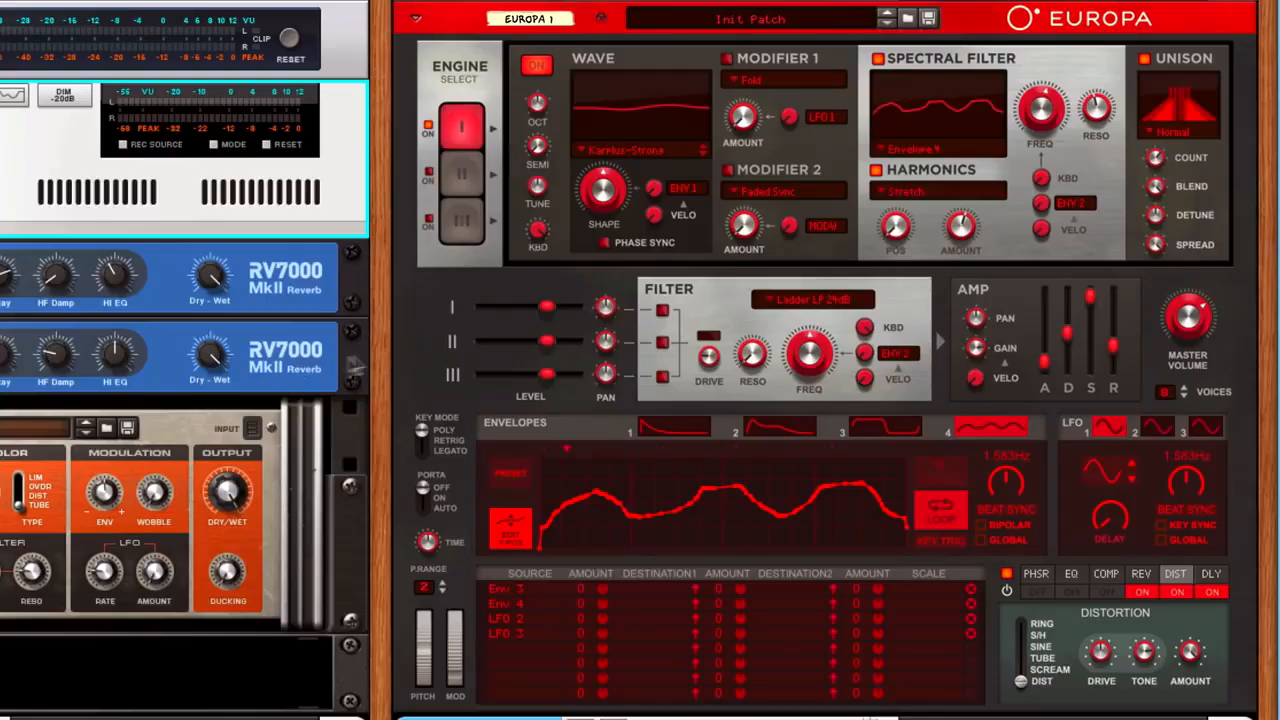
pyautogui.click(829, 158)
pyautogui.press('BackSpace')
pyautogui.press('Return')
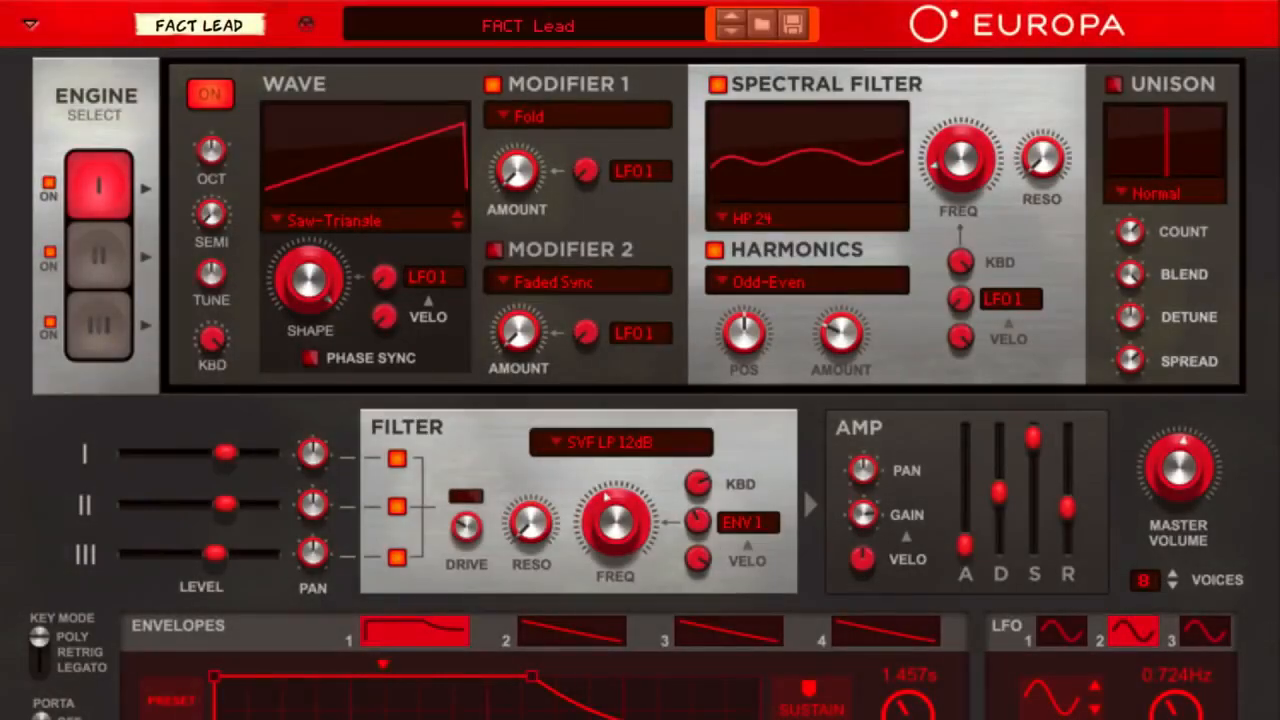
# Reset the Europa device holding the FACT Lead patch to its initial patch
pyautogui.rightClick(608, 217)
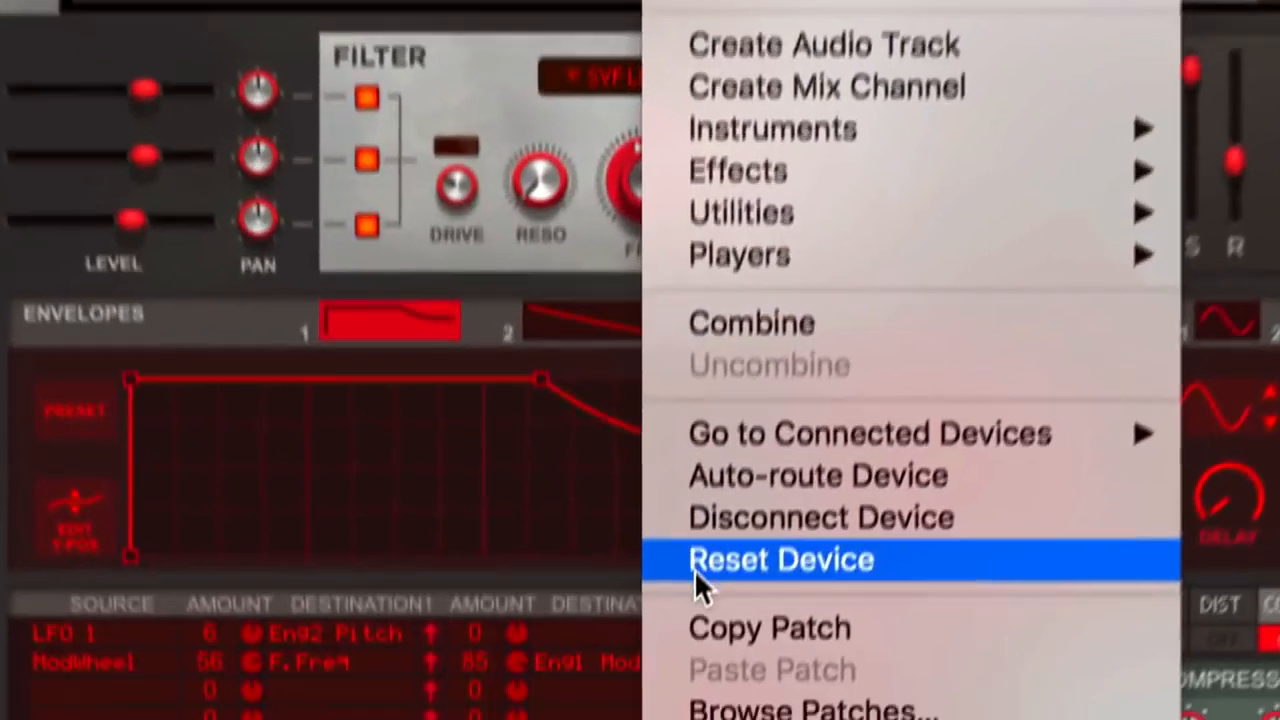
pyautogui.click(694, 563)
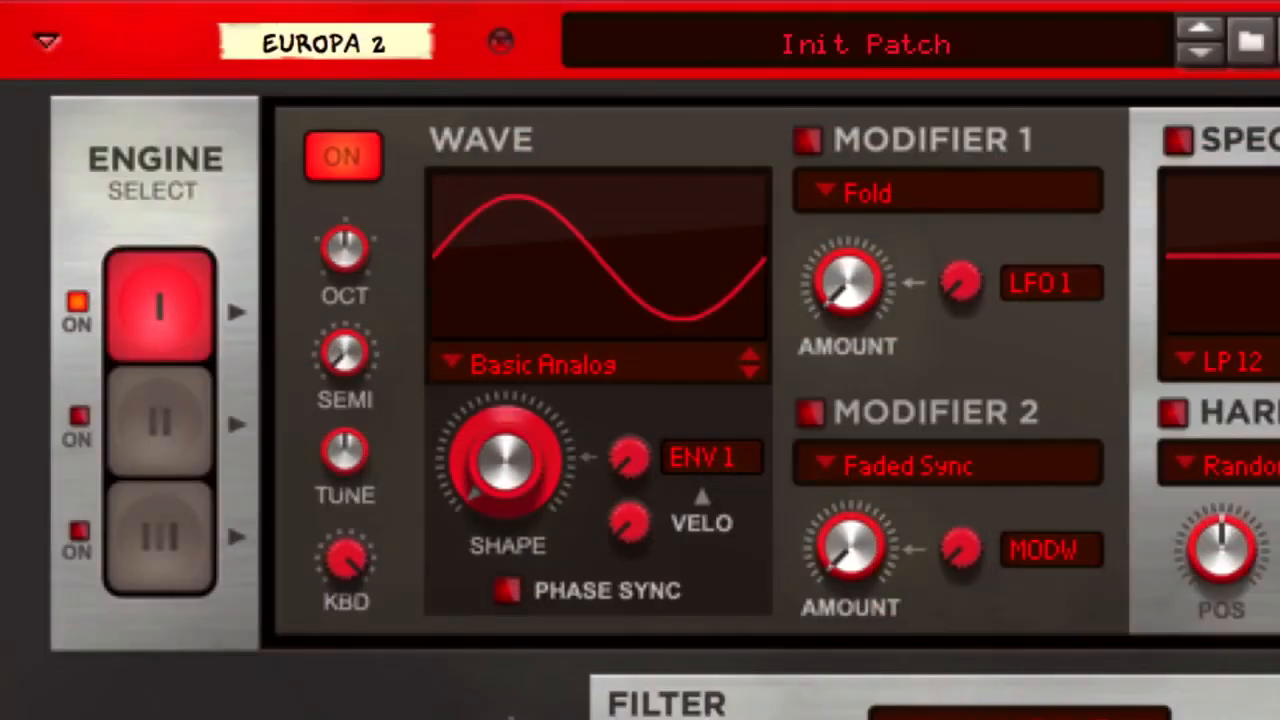
# Set Engine I's waveform to Karplus-Strong and sweep Shape from minimum to maximum, settling a little above the middle
pyautogui.click(566, 388)
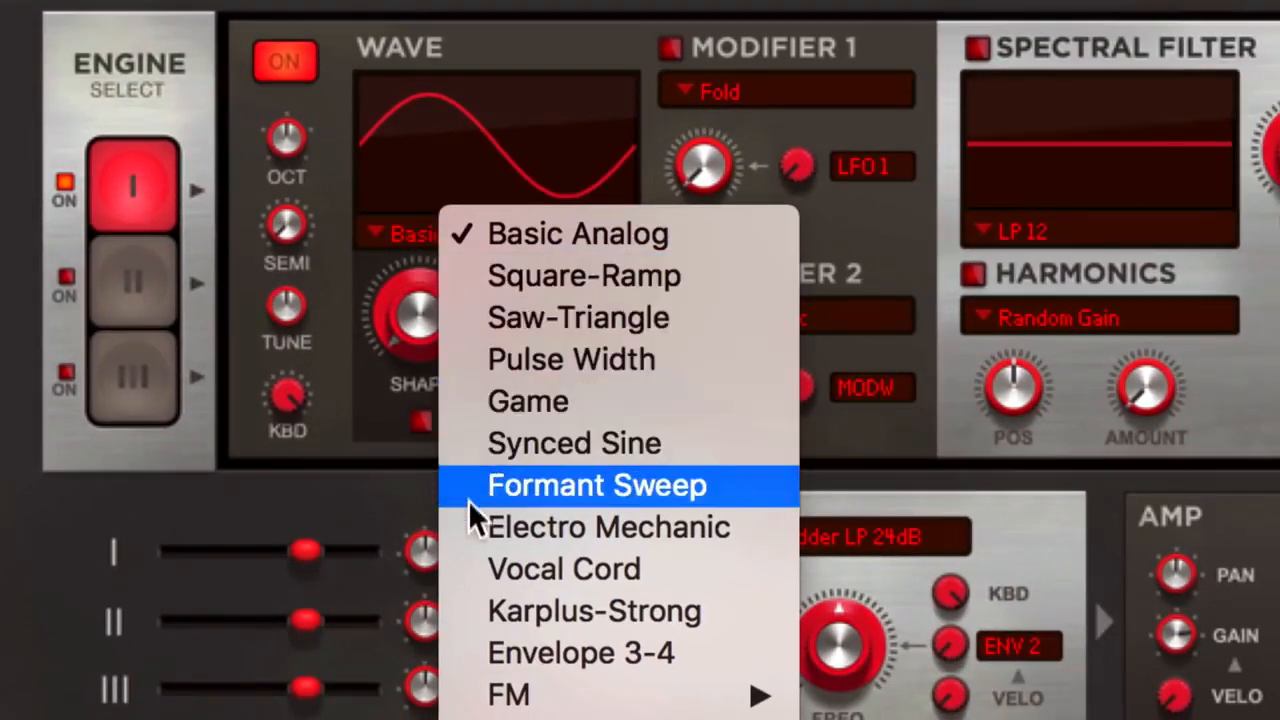
pyautogui.click(475, 616)
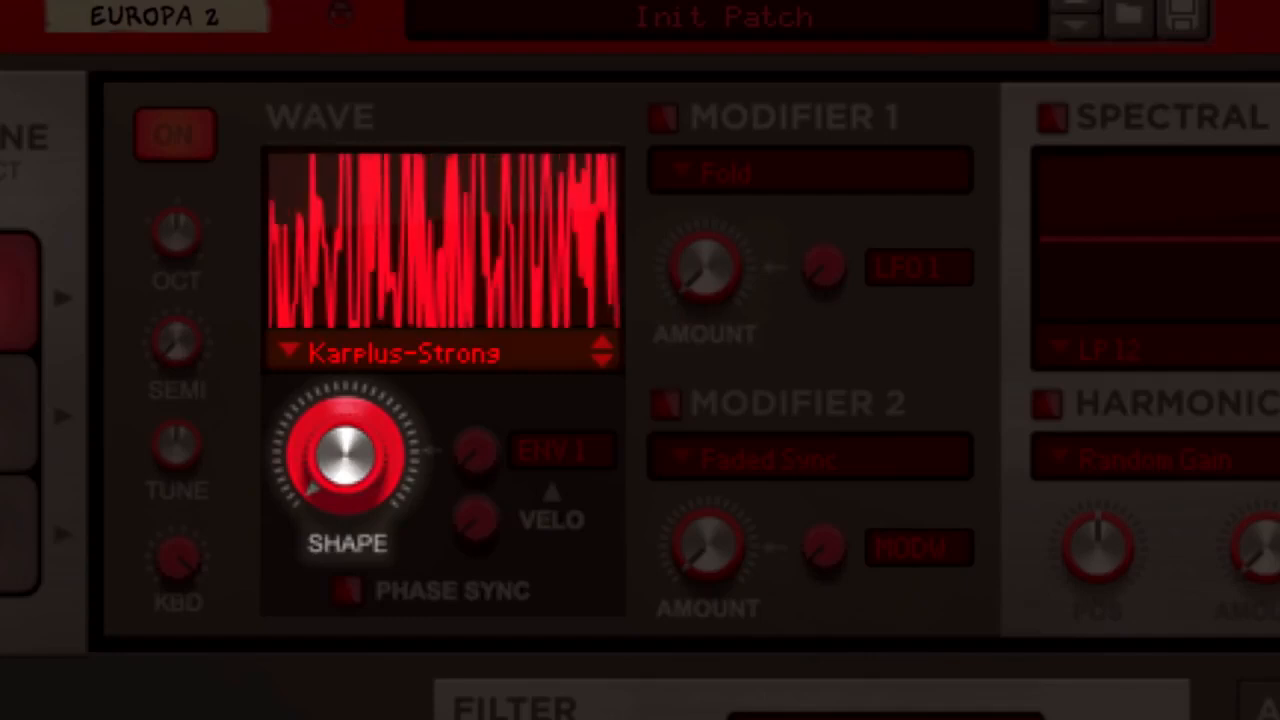
pyautogui.moveTo(334, 480); pyautogui.dragTo(348, 274)
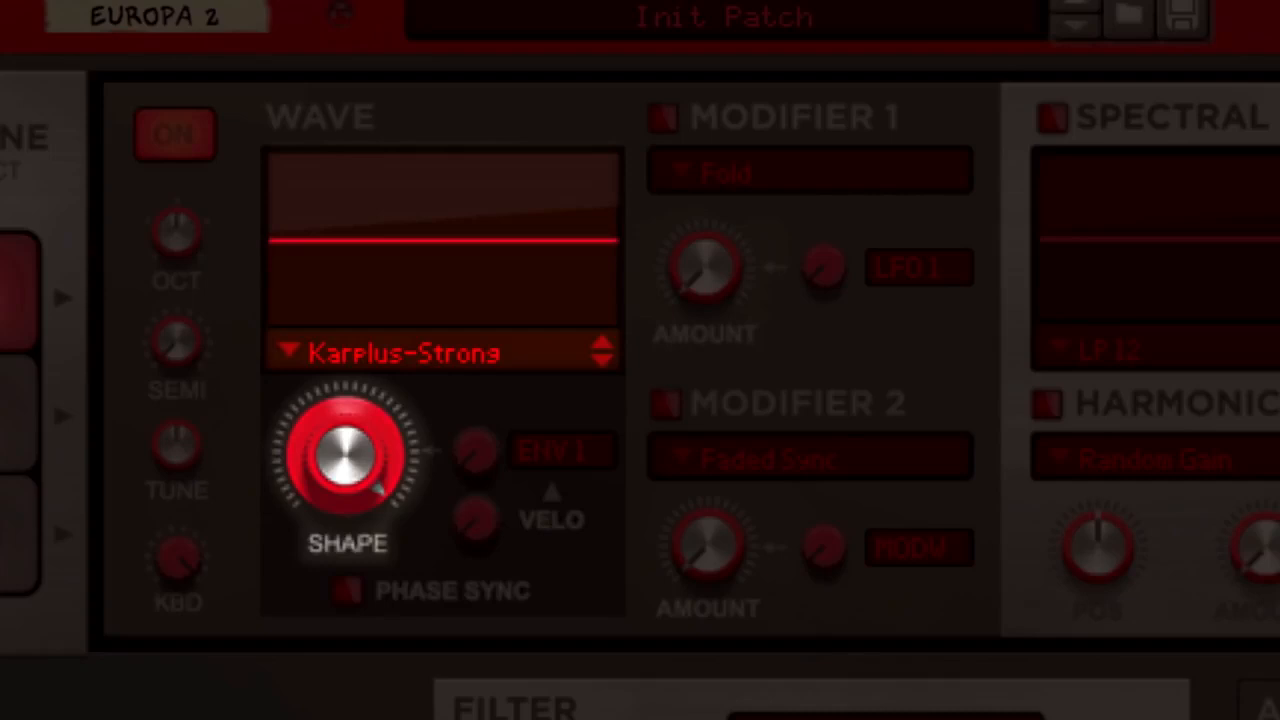
pyautogui.moveTo(330, 455); pyautogui.dragTo(314, 528)
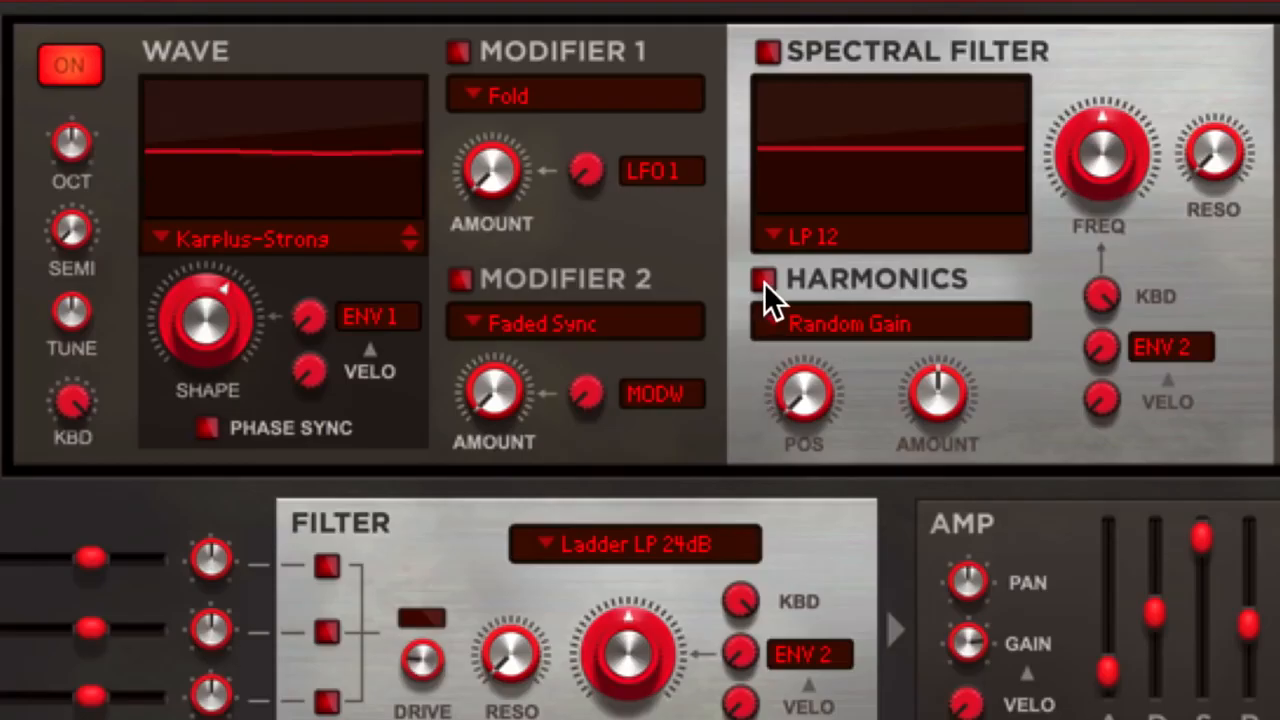
# Enable Harmonics, choose the Odd-Even mode, and turn its amount down to minimum
pyautogui.click(764, 282)
pyautogui.click(842, 327)
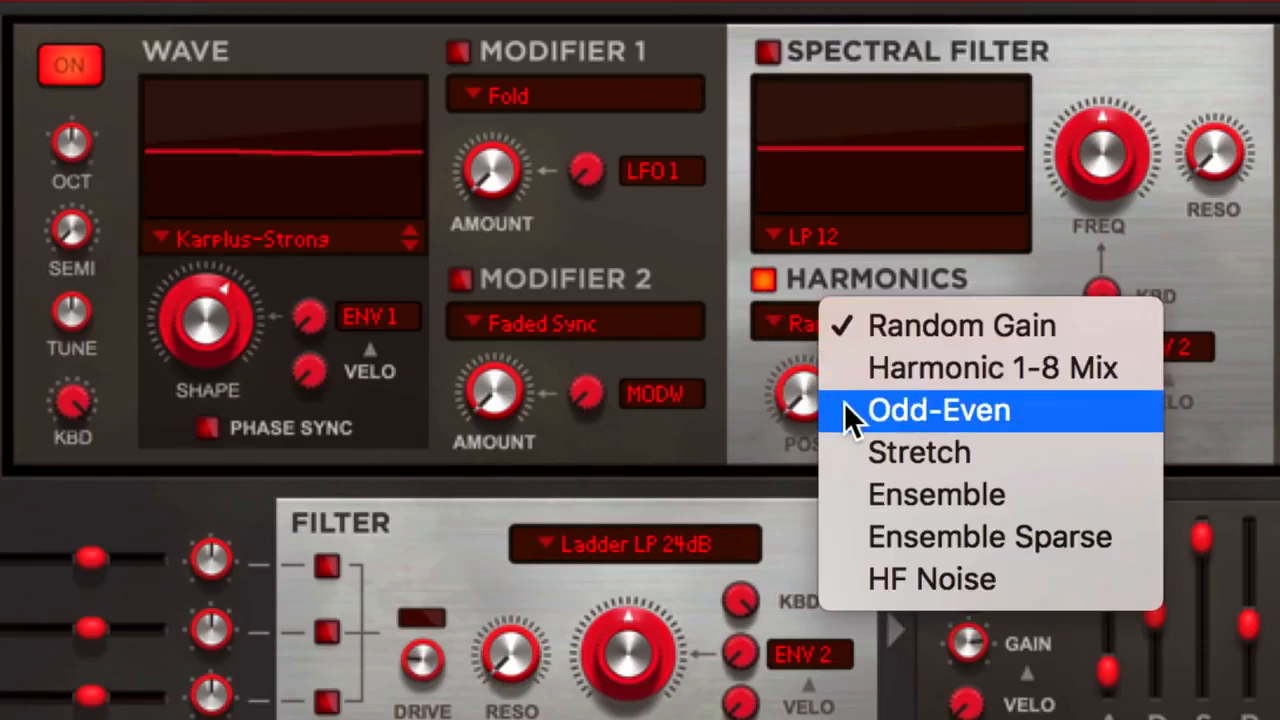
pyautogui.click(850, 412)
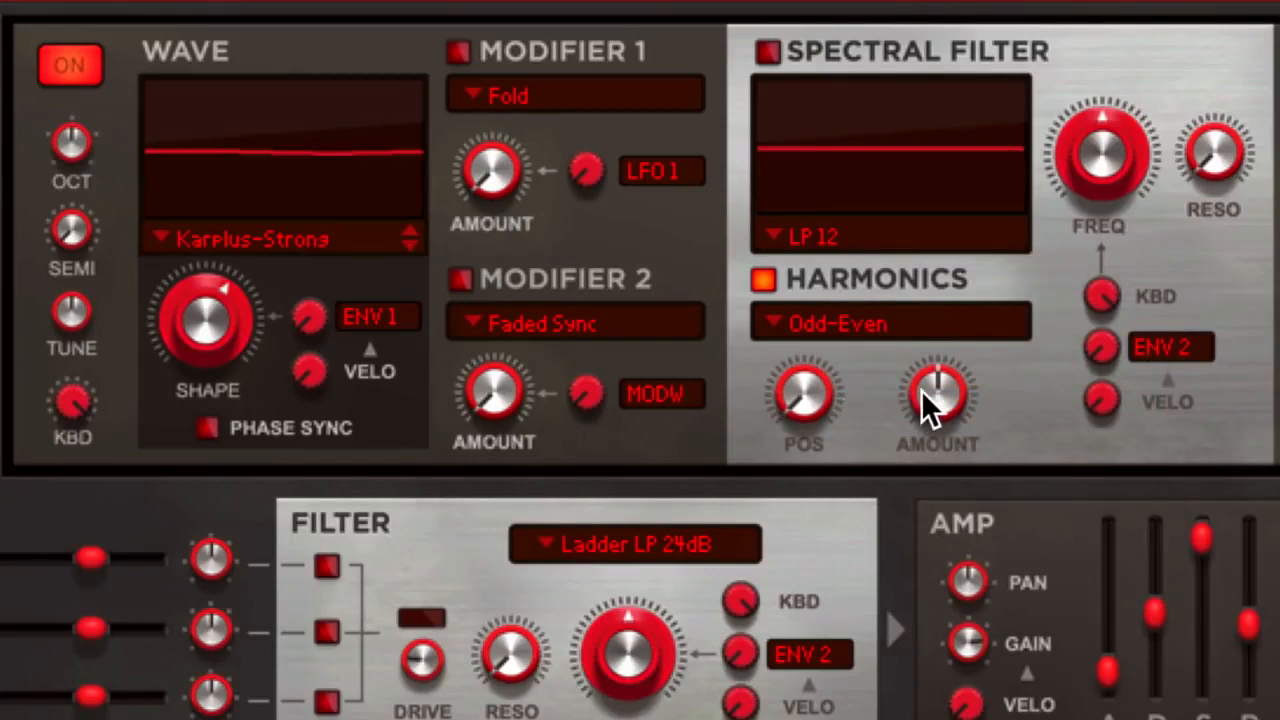
pyautogui.moveTo(921, 391); pyautogui.dragTo(926, 507)
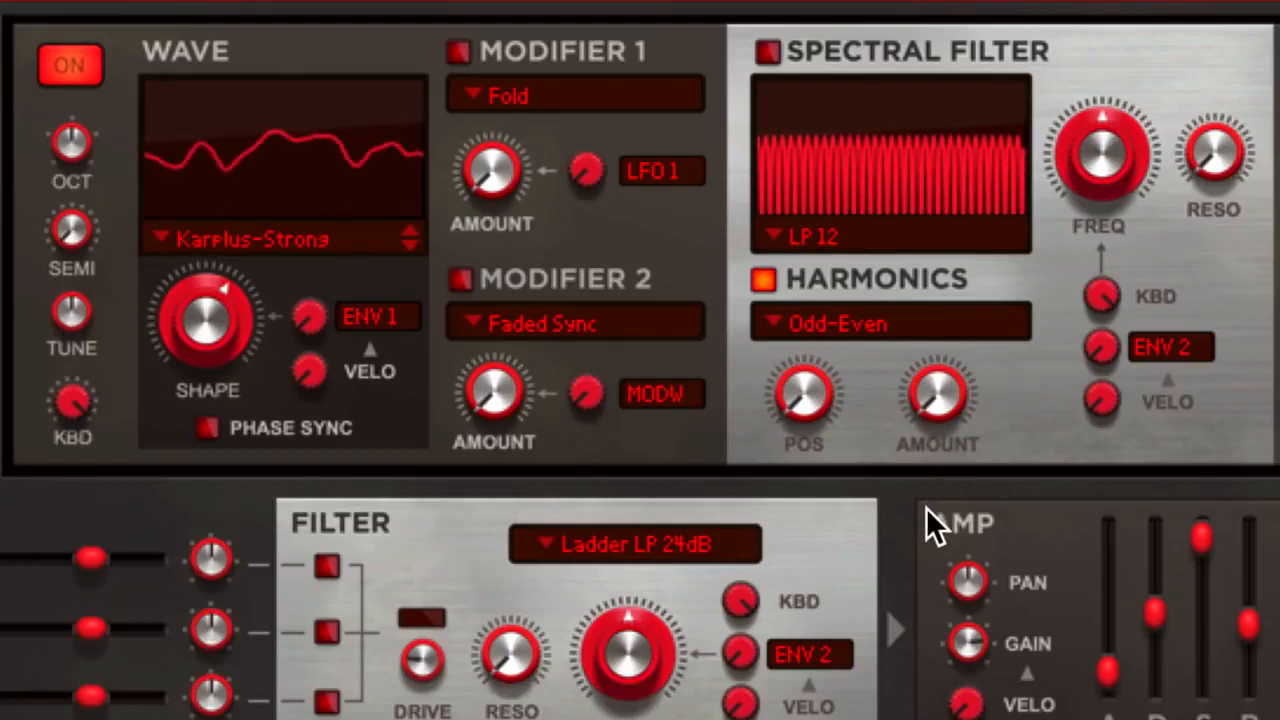
# Change the Harmonics mode to Stretch and set its amount to about two thirds
pyautogui.click(851, 317)
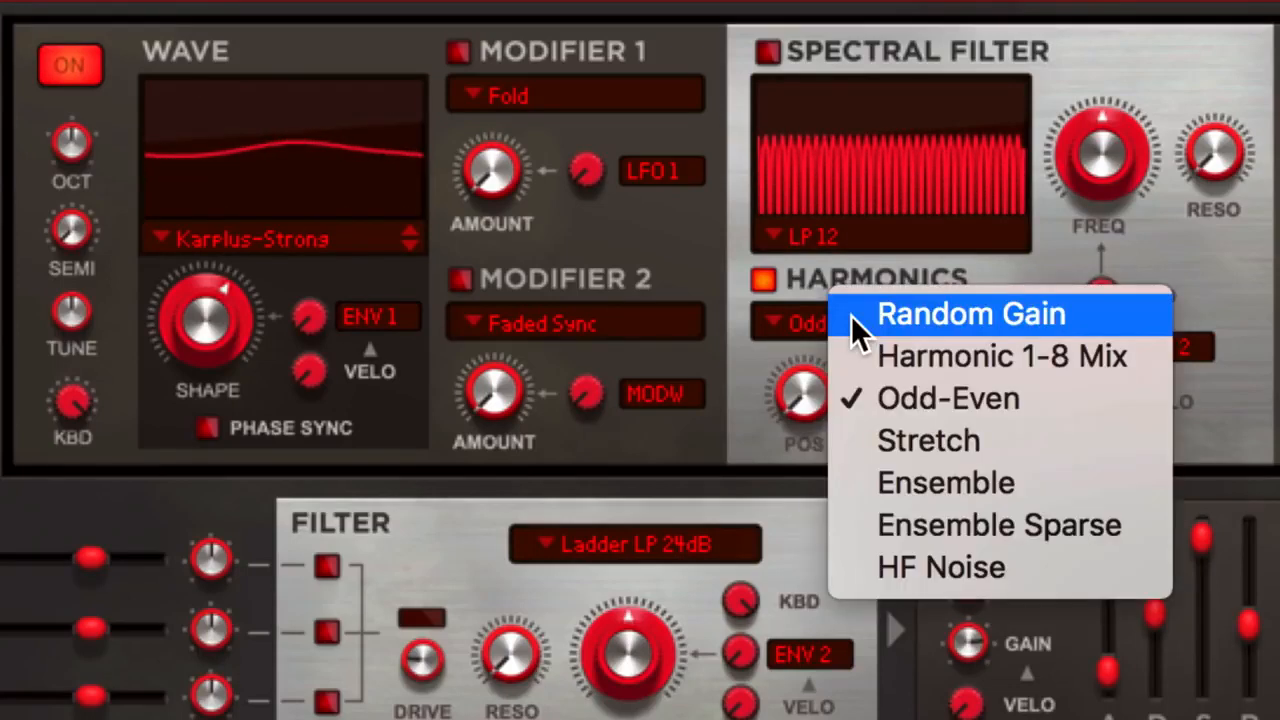
pyautogui.click(714, 416)
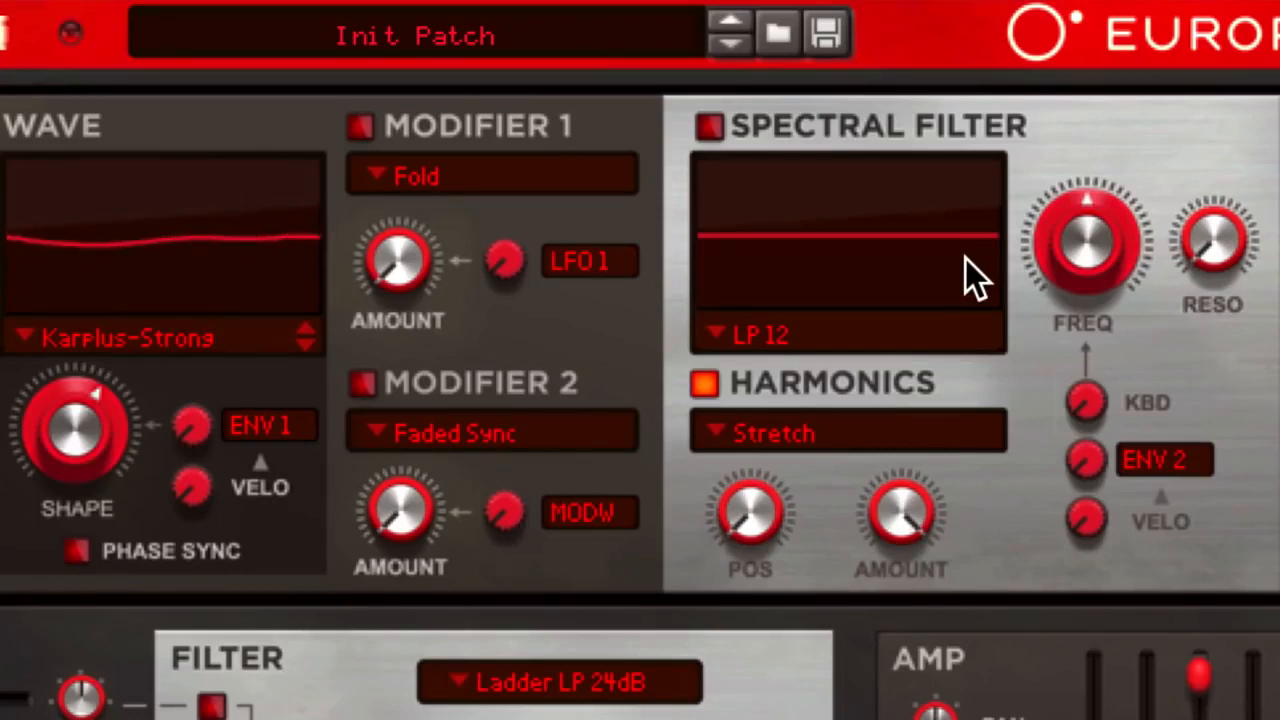
pyautogui.moveTo(878, 515); pyautogui.dragTo(878, 535)
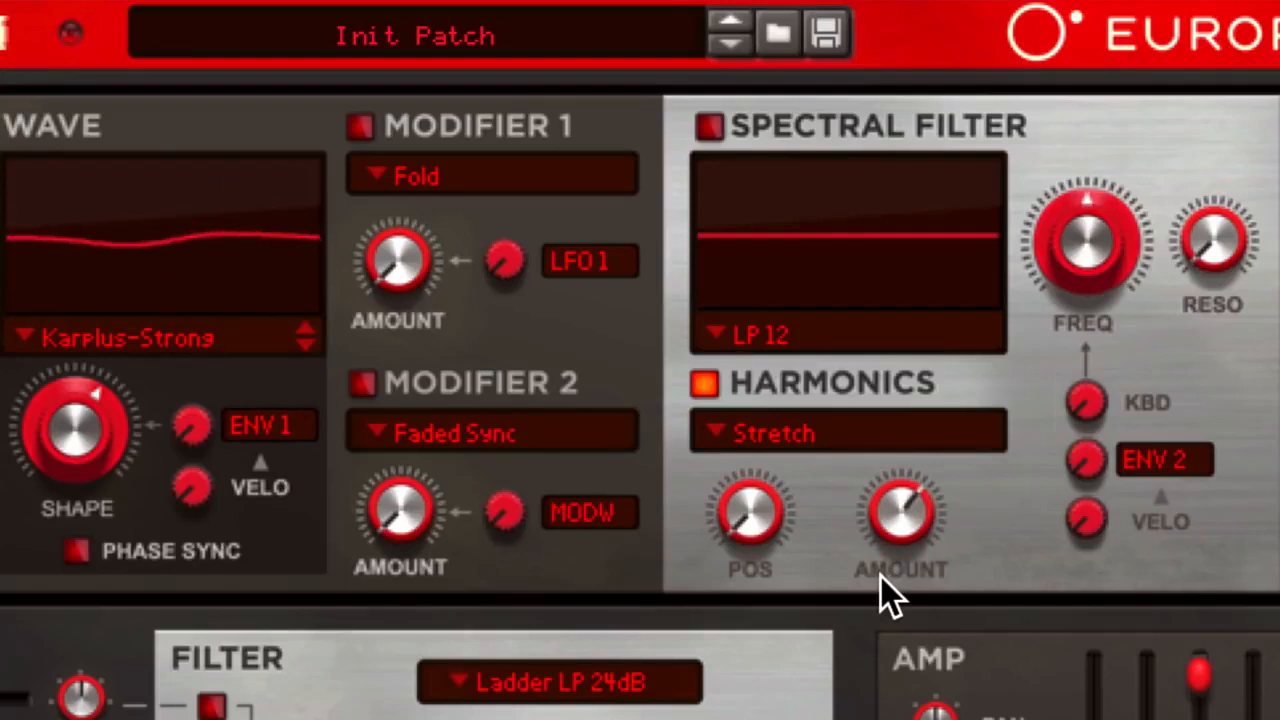
# Enable the Spectral Filter as LP 24, raising its frequency slightly above centre and its resonance to about halfway
pyautogui.click(708, 126)
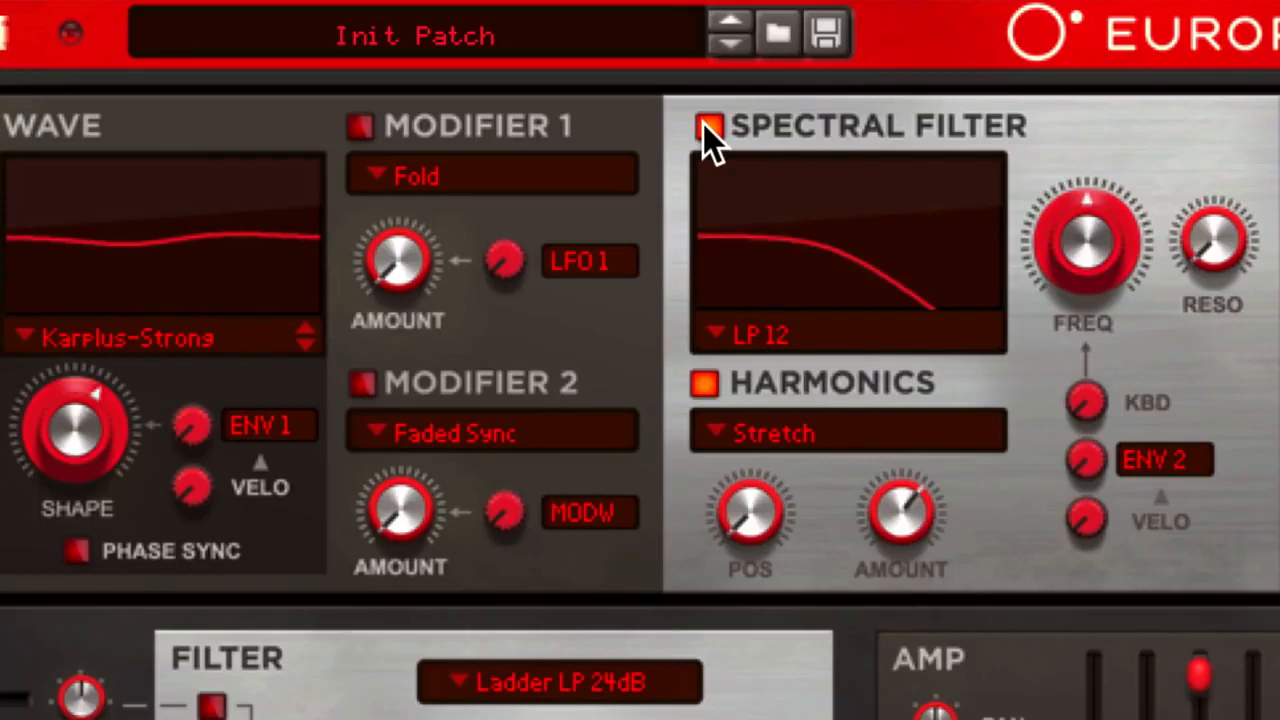
pyautogui.click(752, 336)
pyautogui.click(752, 368)
pyautogui.moveTo(785, 296); pyautogui.dragTo(840, 241)
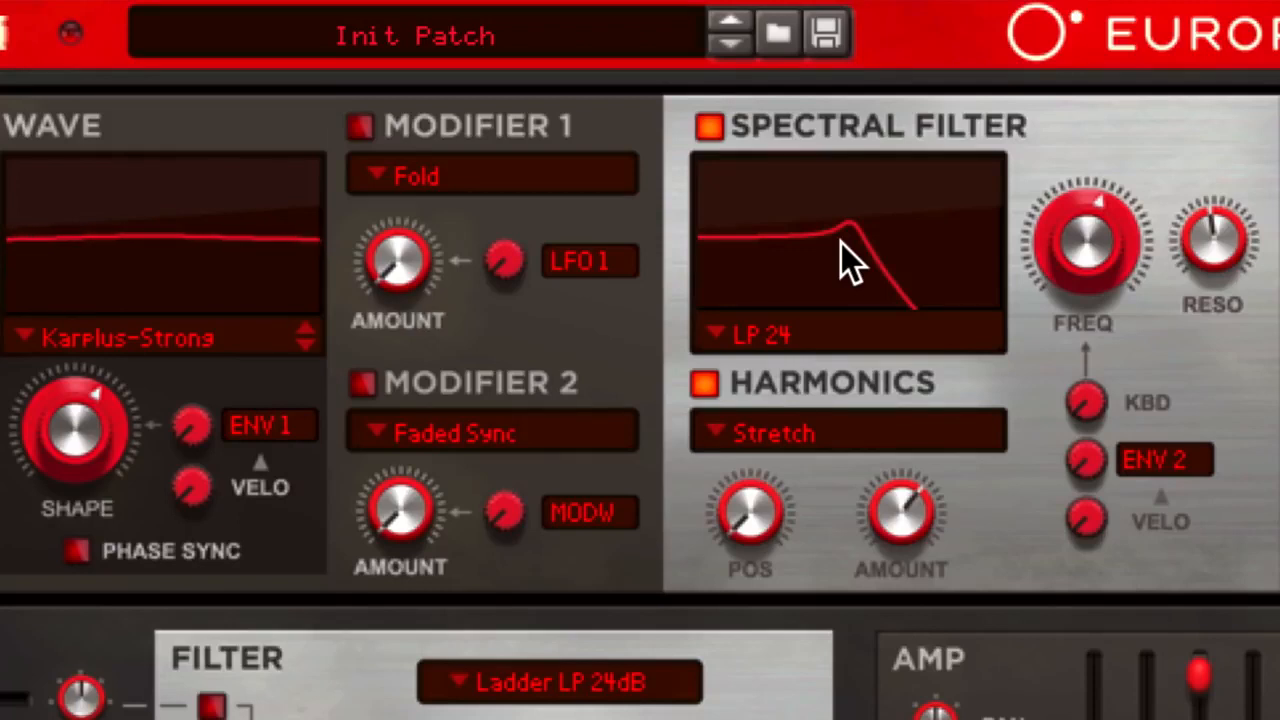
# Switch the Spectral Filter to LP Variable Slope, sweep its resonance to maximum and back to about halfway, and lower its frequency slightly below centre
pyautogui.click(761, 329)
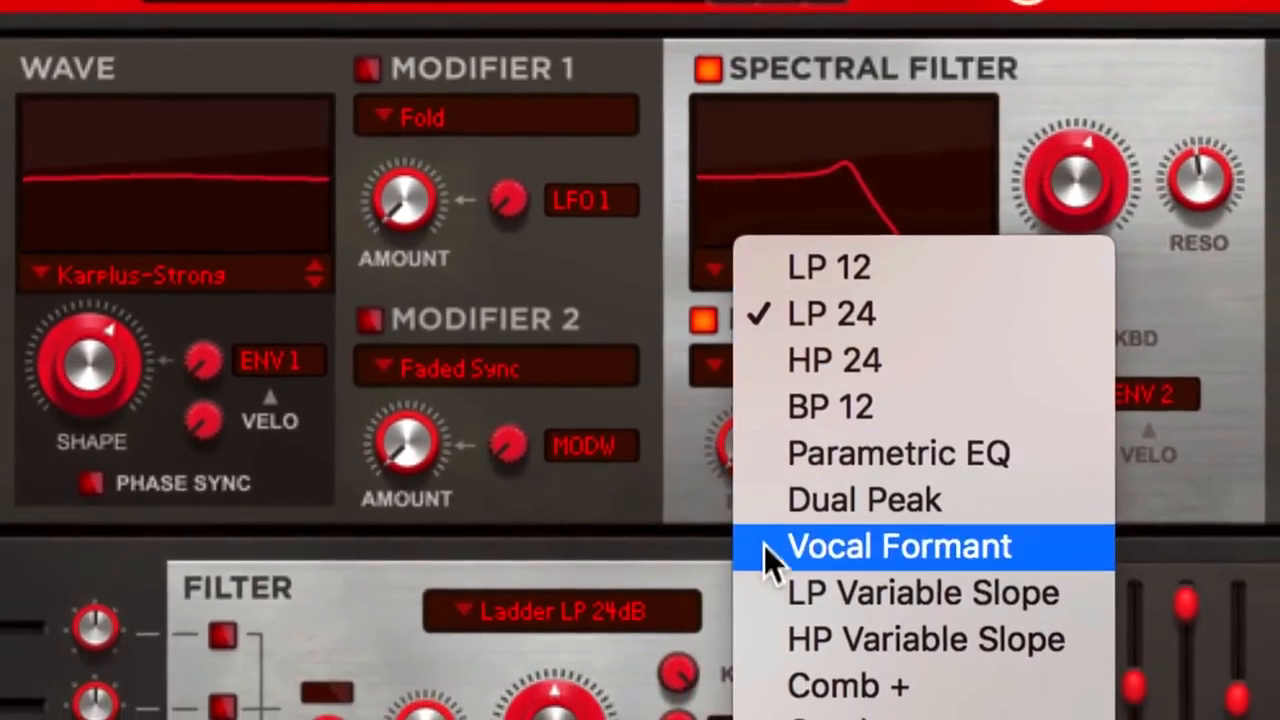
pyautogui.click(764, 600)
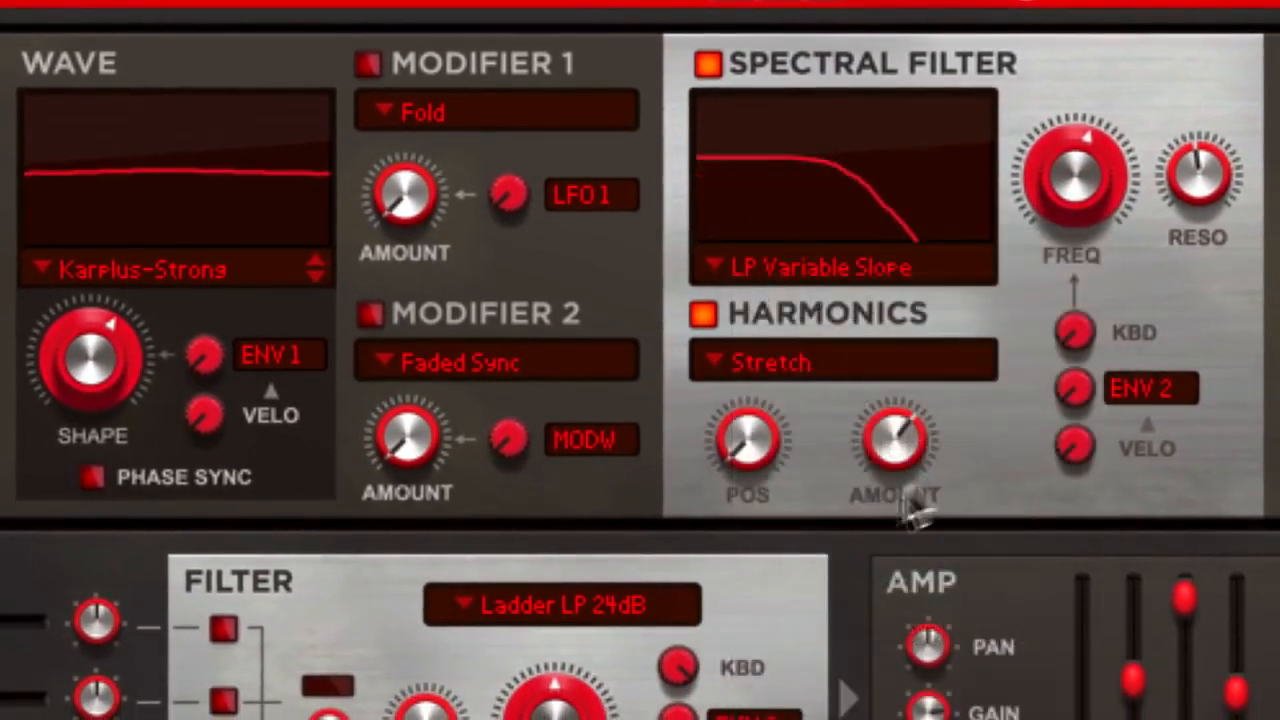
pyautogui.moveTo(1192, 169); pyautogui.dragTo(1168, 4)
pyautogui.moveTo(1073, 171); pyautogui.dragTo(1070, 187)
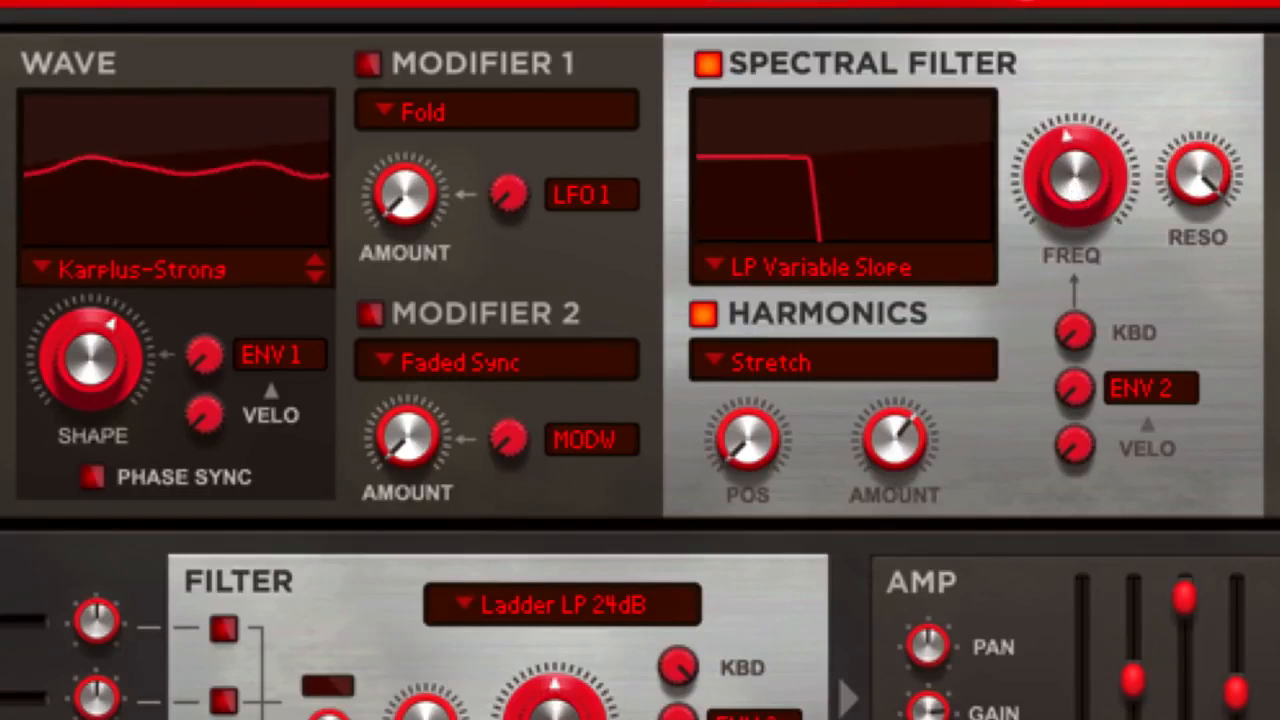
pyautogui.moveTo(1193, 176); pyautogui.dragTo(1191, 232)
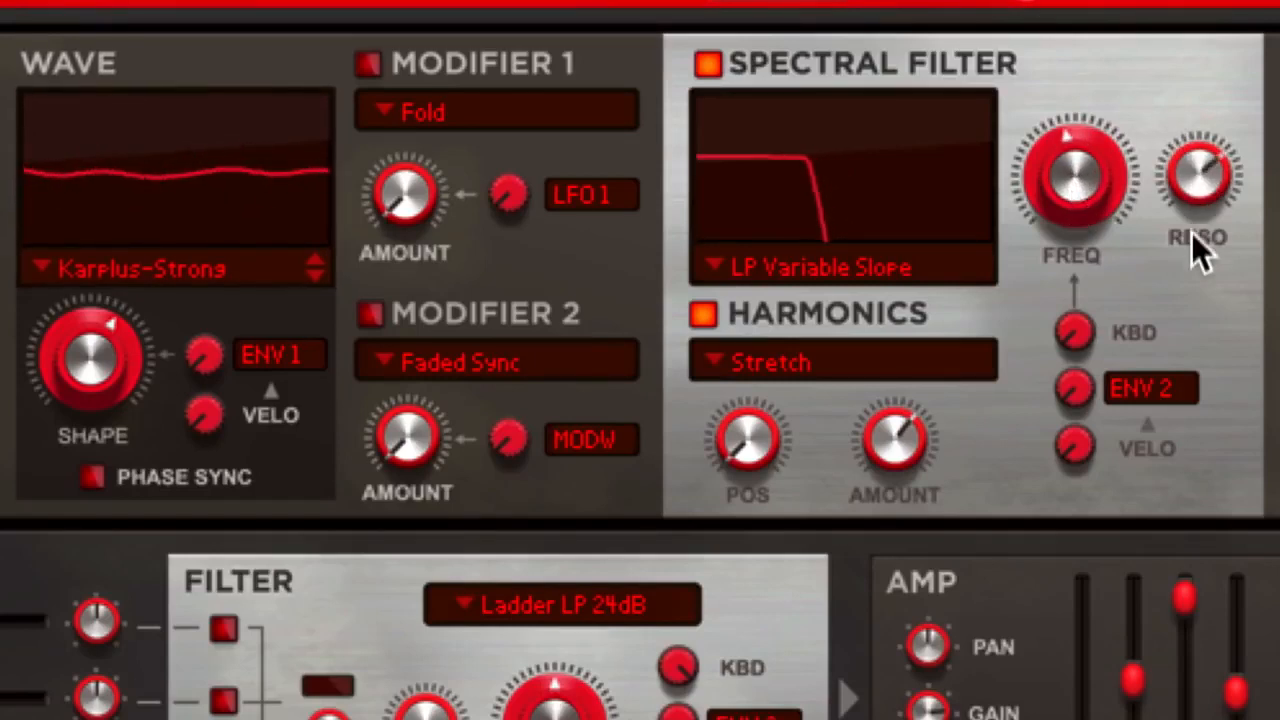
# Change the Spectral Filter to Resonator 1 and lower its frequency to about one third
pyautogui.click(758, 269)
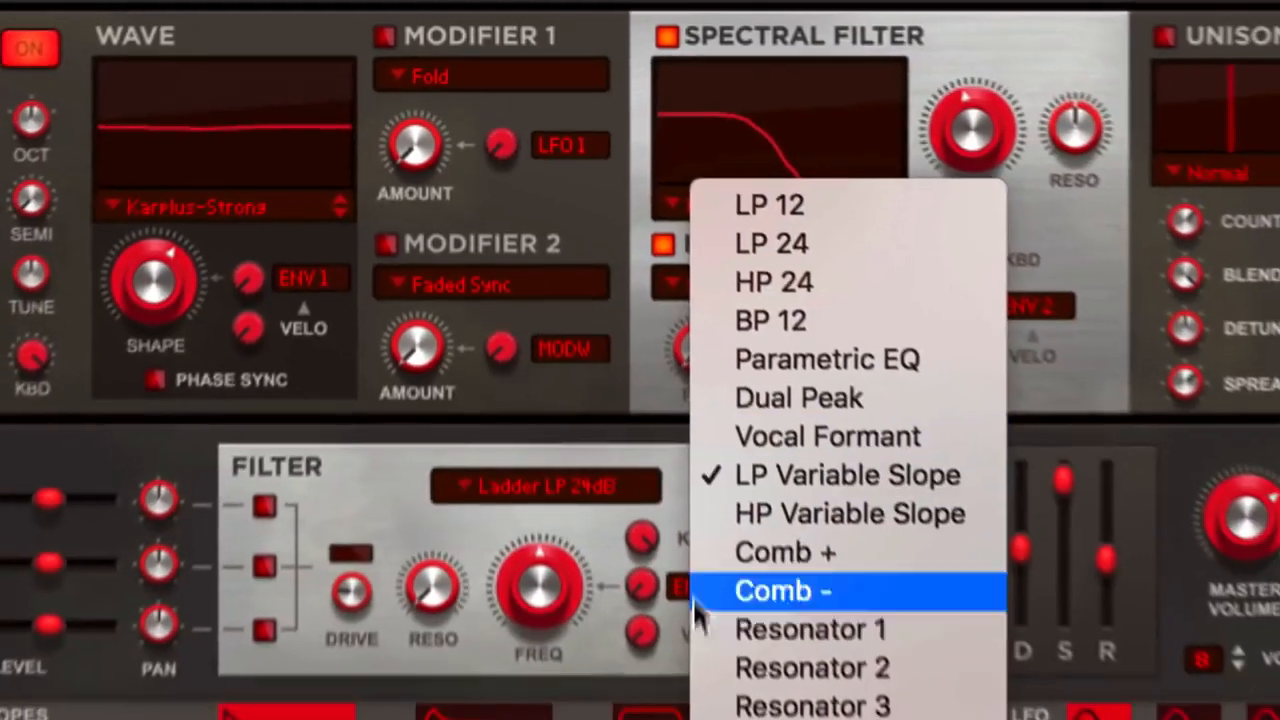
pyautogui.click(705, 629)
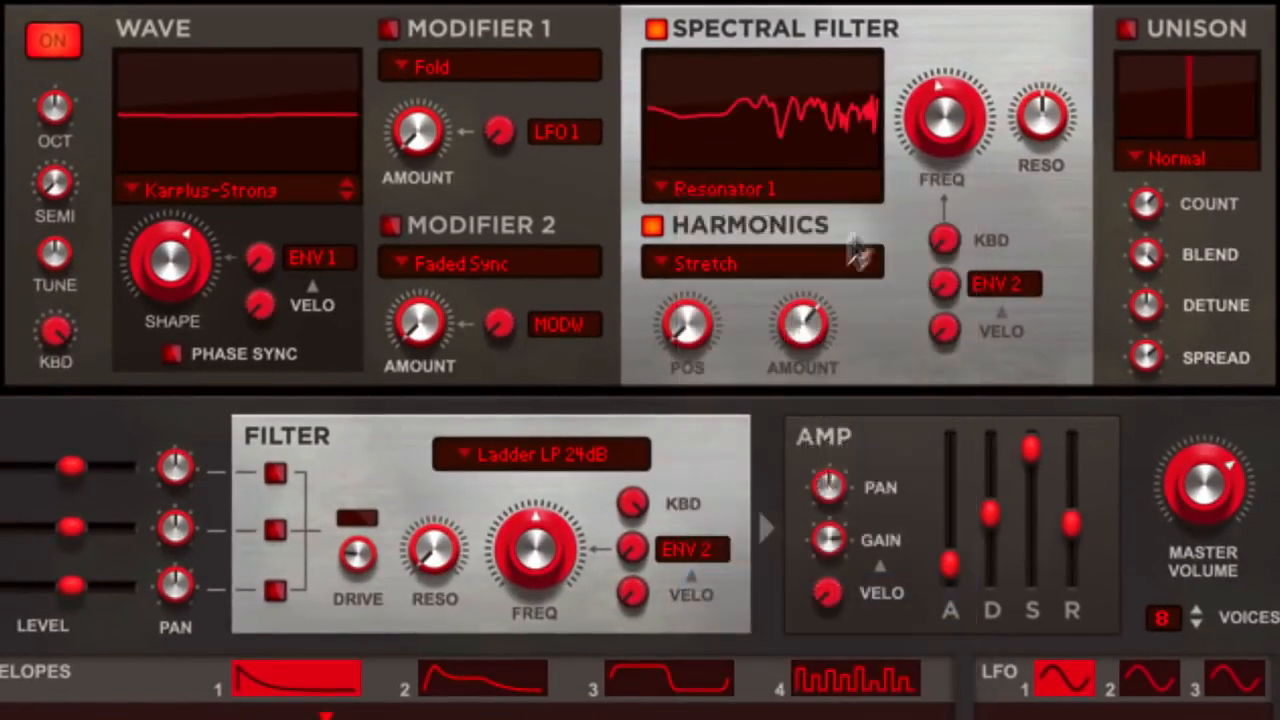
pyautogui.moveTo(949, 123)
pyautogui.mouseDown()
pyautogui.moveTo(974, 151)
pyautogui.moveTo(955, 140)
pyautogui.mouseUp()
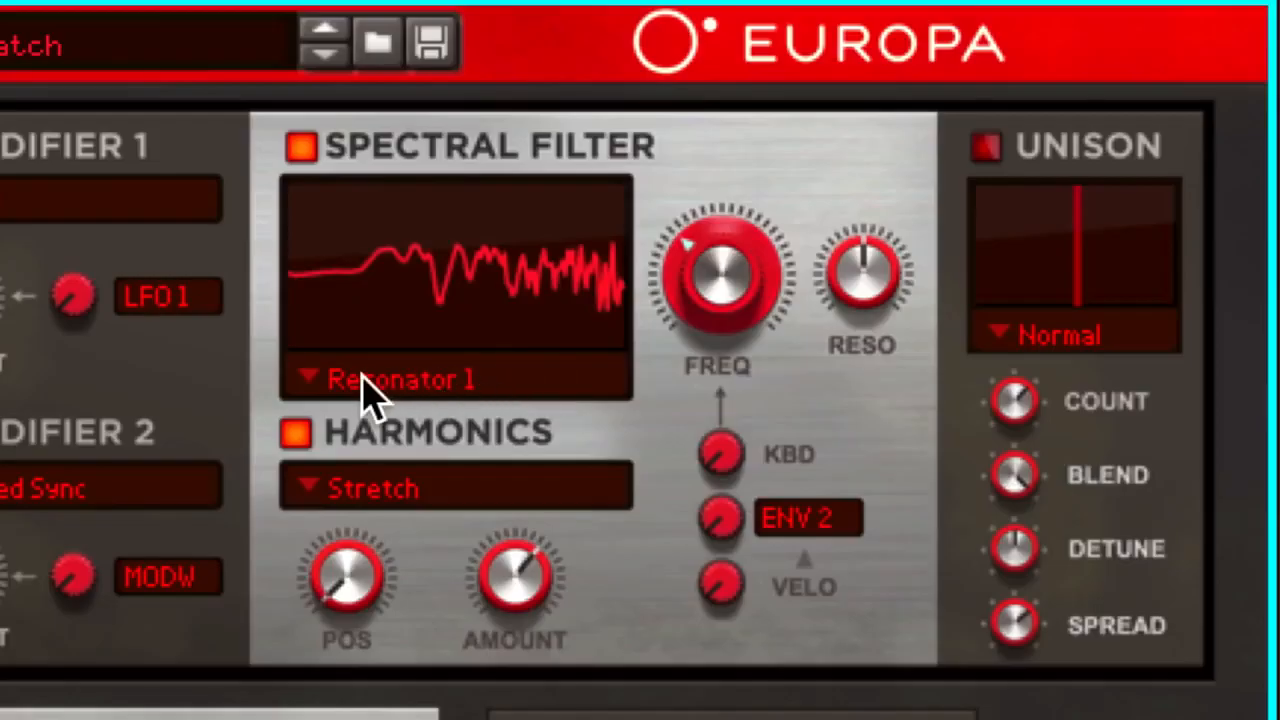
# Set the Spectral Filter to Envelope 4 and load the preset of repeating decaying spikes into envelope 4
pyautogui.click(695, 187)
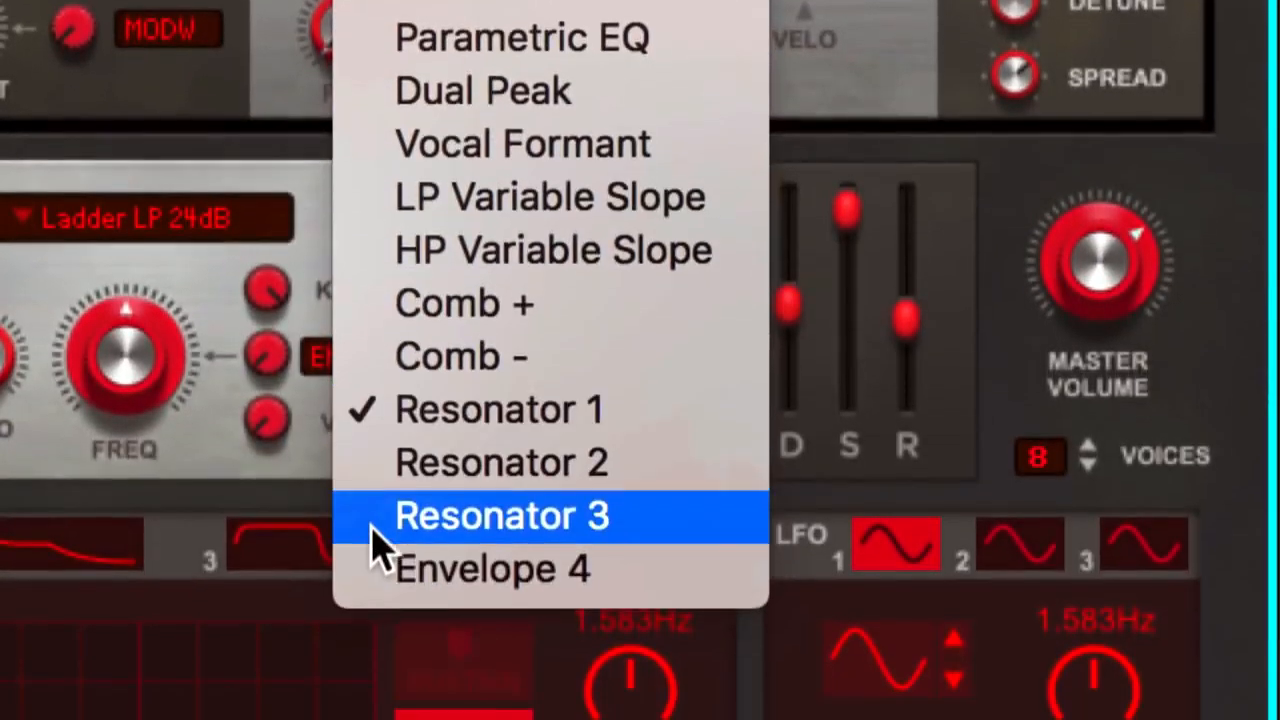
pyautogui.click(380, 568)
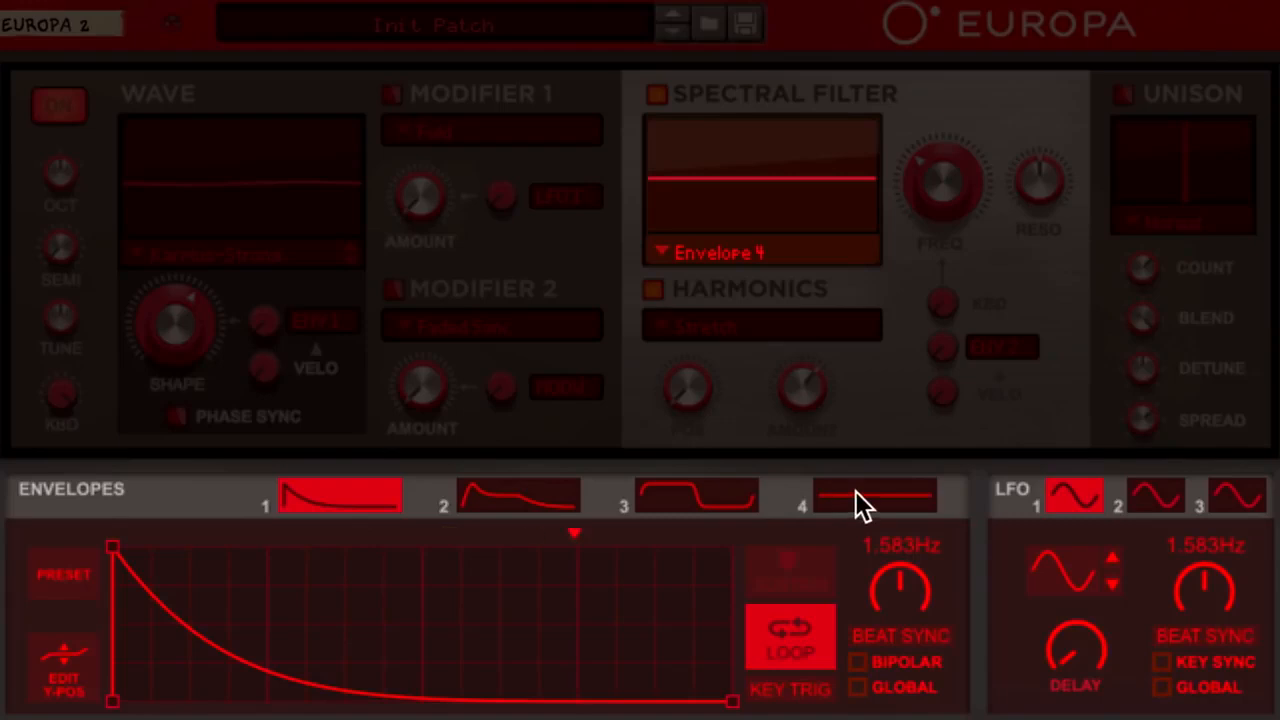
pyautogui.click(48, 578)
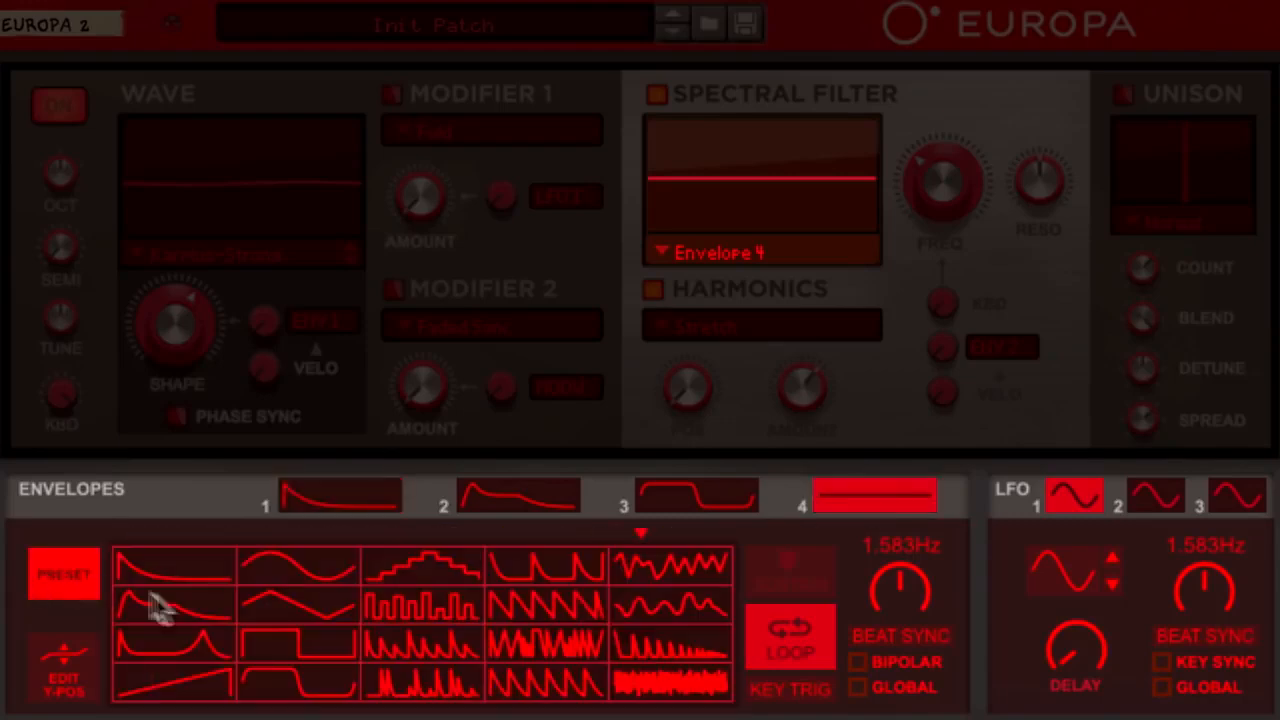
pyautogui.click(402, 637)
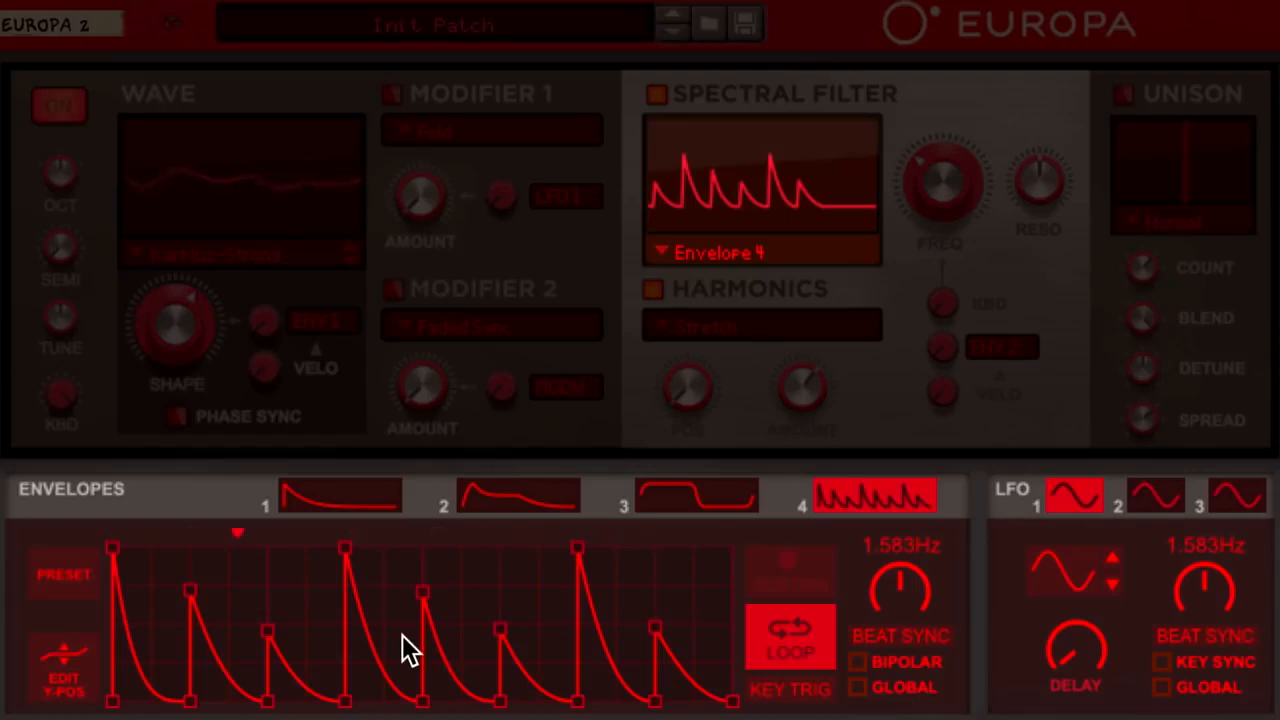
# Redraw envelope 4 as a freehand curve of irregular peaks and sweep the Spectral Filter frequency, ending at about one third
pyautogui.click(94, 688)
pyautogui.moveTo(108, 700)
pyautogui.mouseDown()
pyautogui.moveTo(136, 578)
pyautogui.moveTo(163, 700)
pyautogui.moveTo(238, 598)
pyautogui.moveTo(289, 677)
pyautogui.moveTo(352, 690)
pyautogui.moveTo(410, 592)
pyautogui.moveTo(556, 588)
pyautogui.moveTo(620, 637)
pyautogui.moveTo(737, 678)
pyautogui.moveTo(778, 713)
pyautogui.mouseUp()
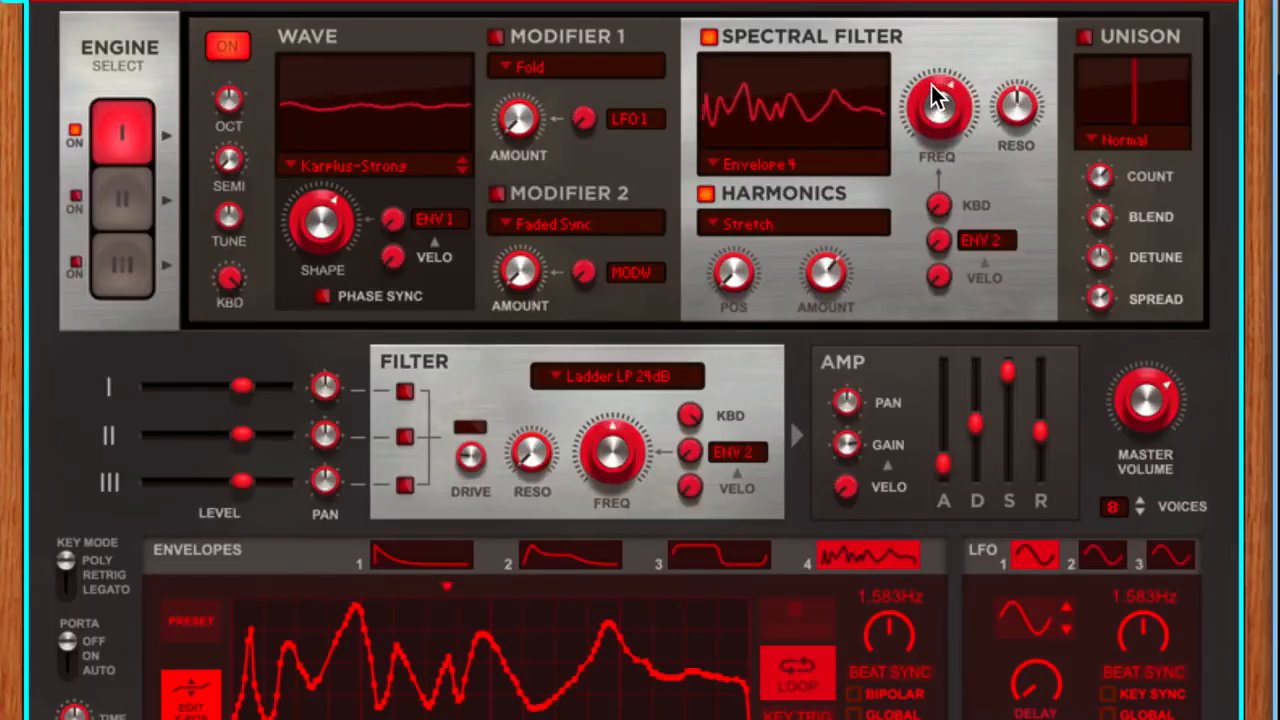
pyautogui.moveTo(935, 97); pyautogui.dragTo(943, 120)
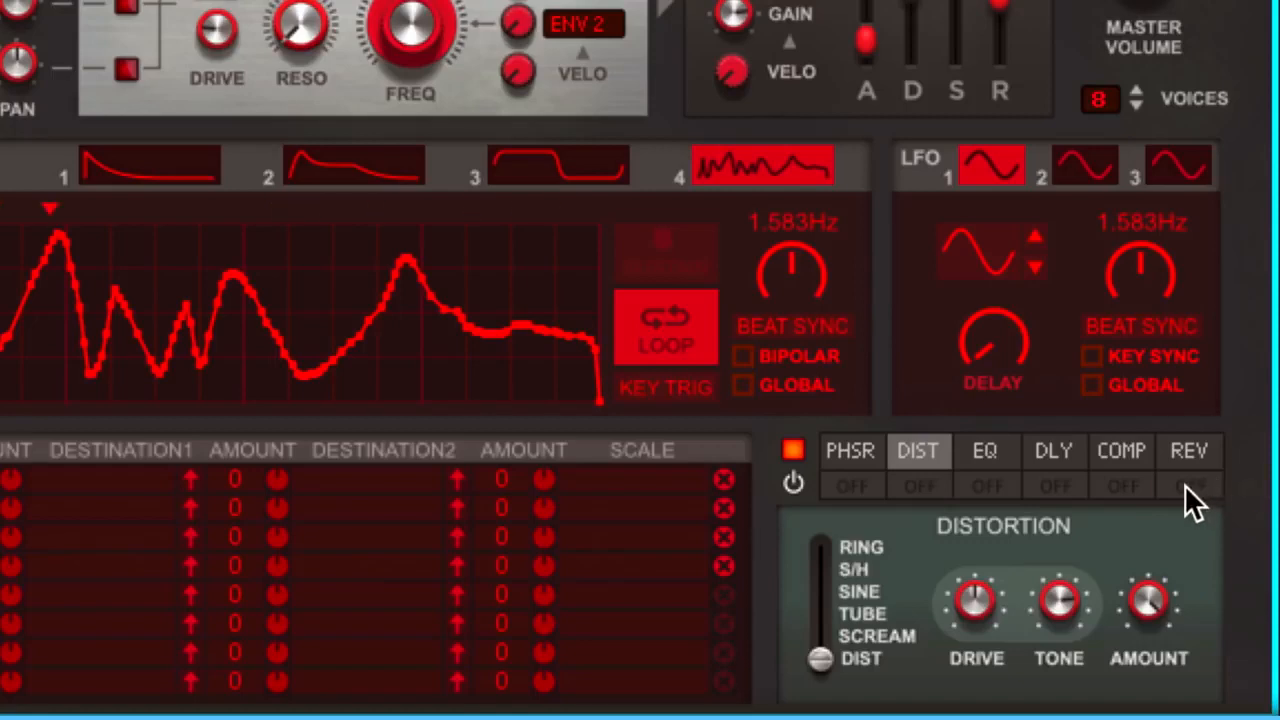
# Switch on the distortion, delay and reverb effects, and enable Unison for Engine I
pyautogui.click(1055, 486)
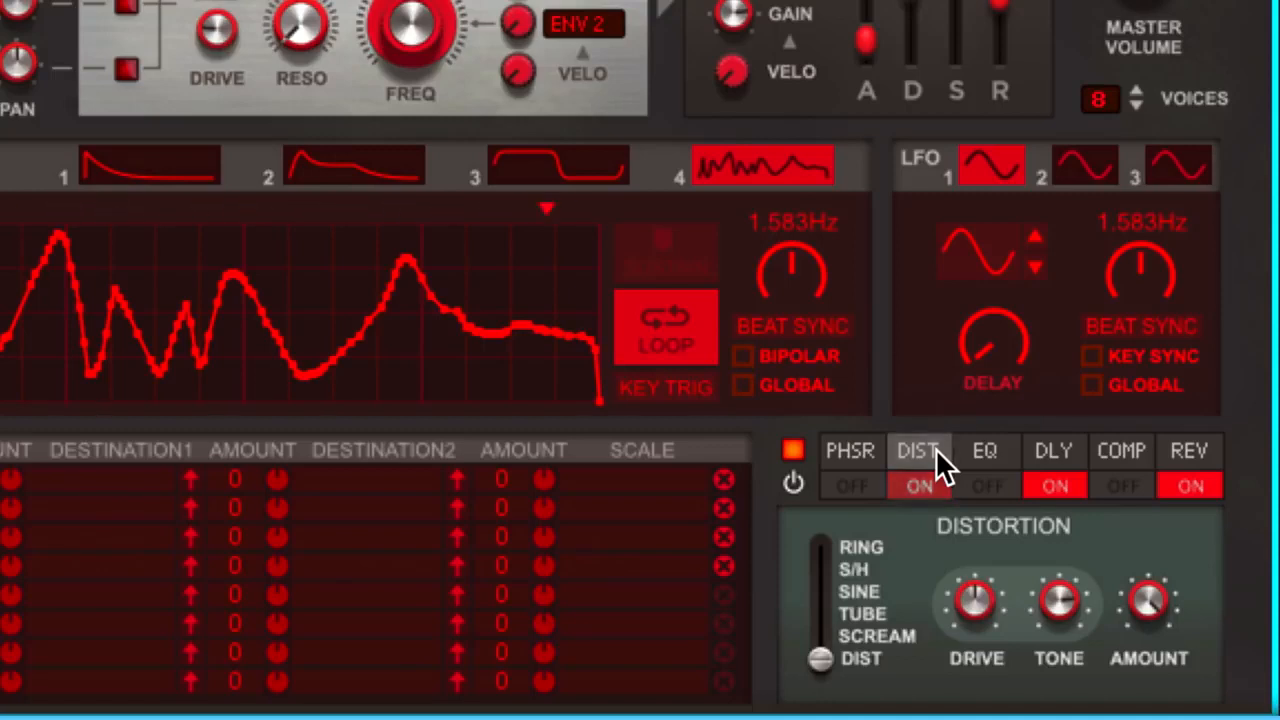
pyautogui.moveTo(936, 448); pyautogui.dragTo(1202, 449)
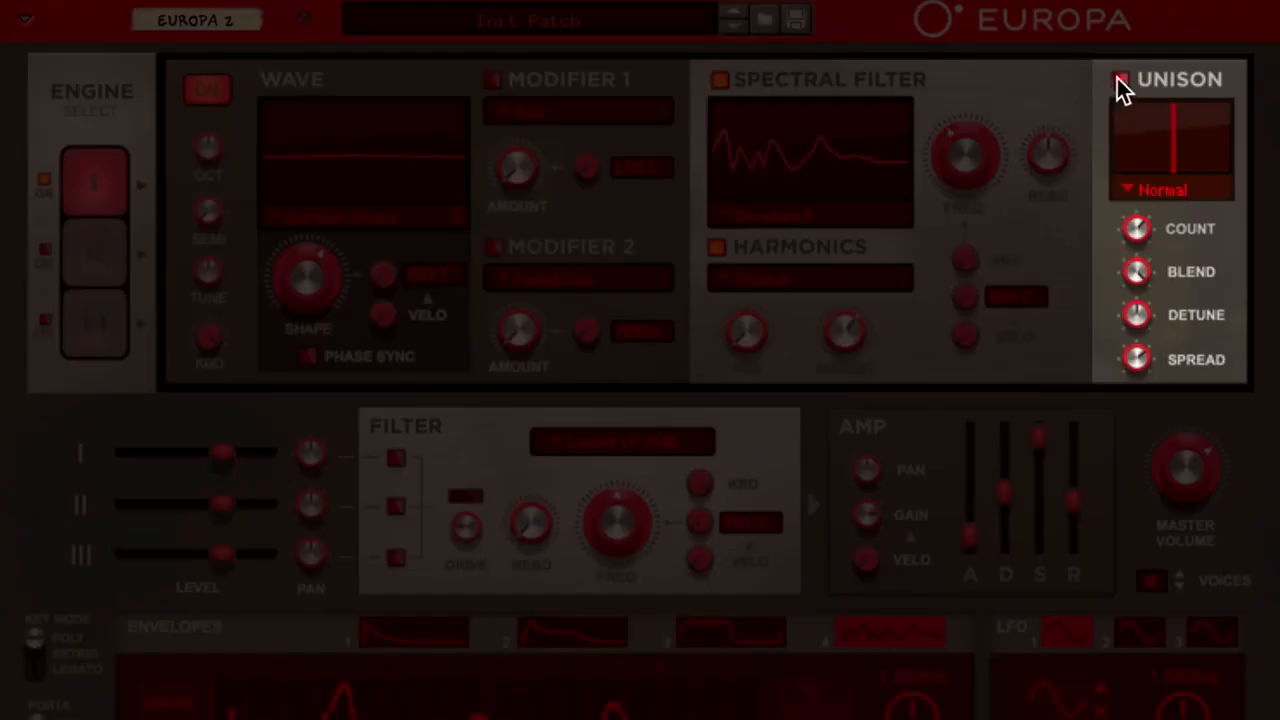
pyautogui.click(1119, 80)
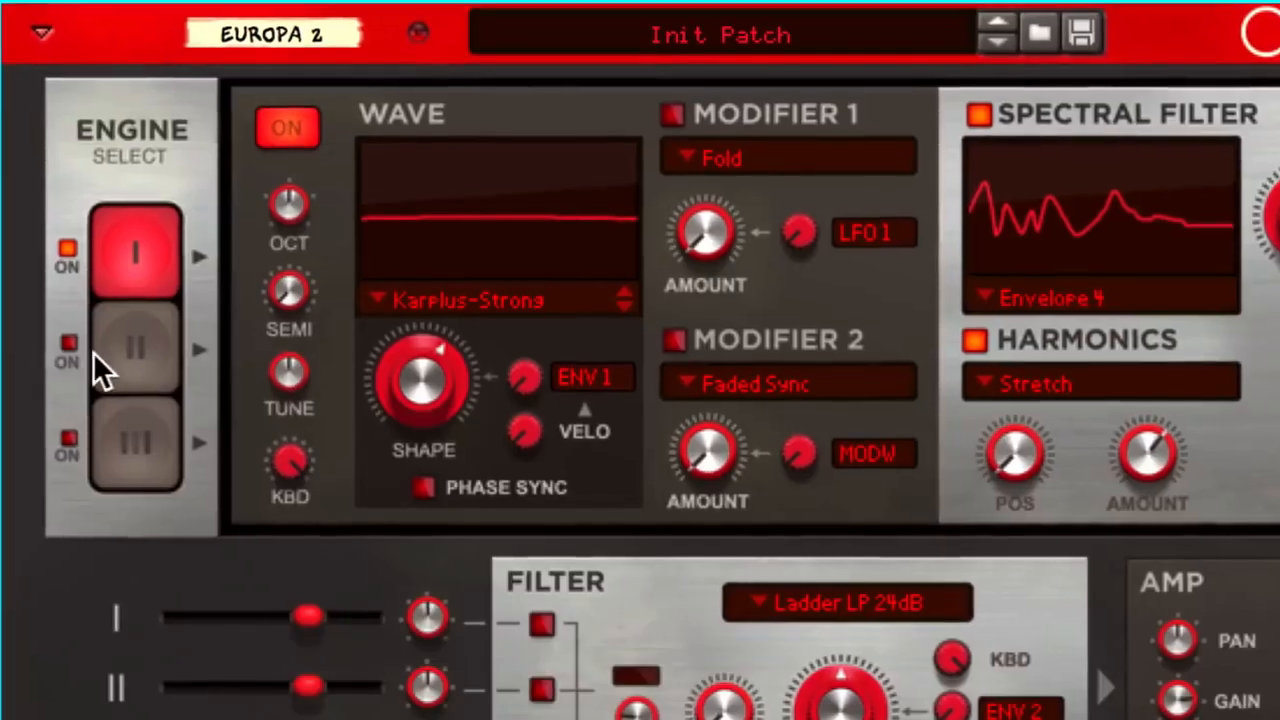
# Turn on Engine II, set its waveform to Game, and raise its Shape to about two thirds
pyautogui.click(117, 348)
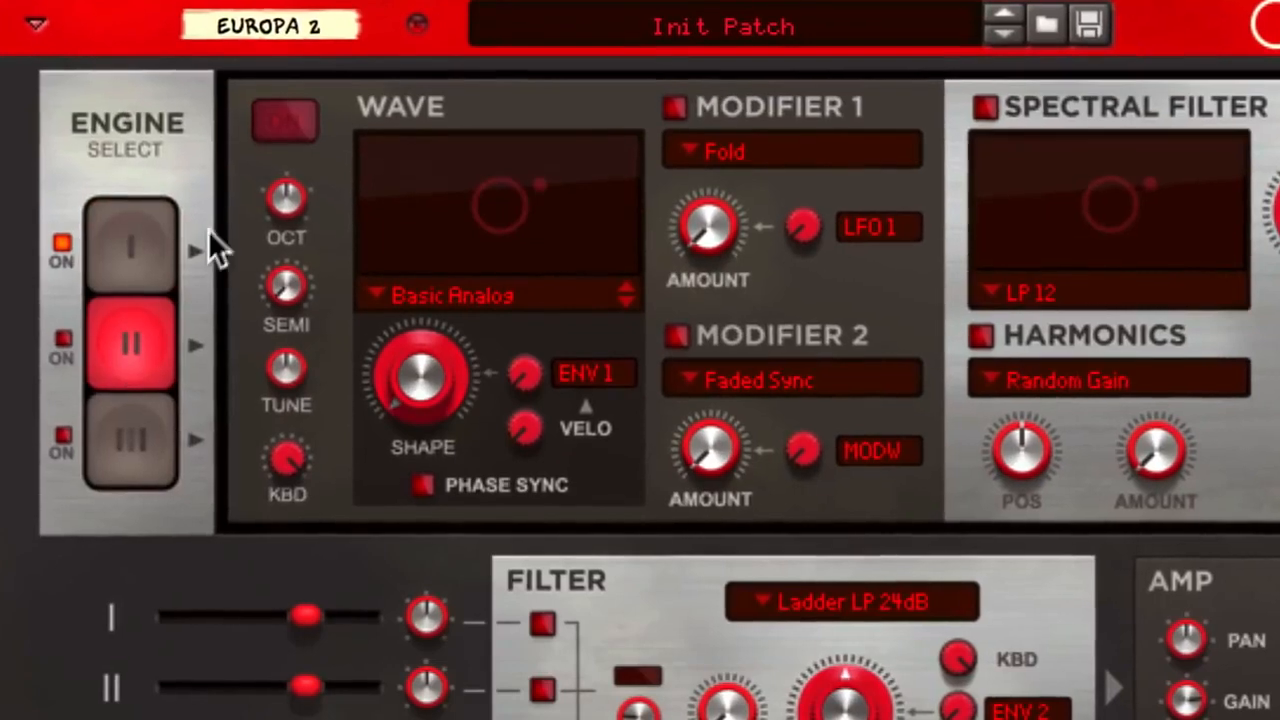
pyautogui.click(278, 122)
pyautogui.click(423, 296)
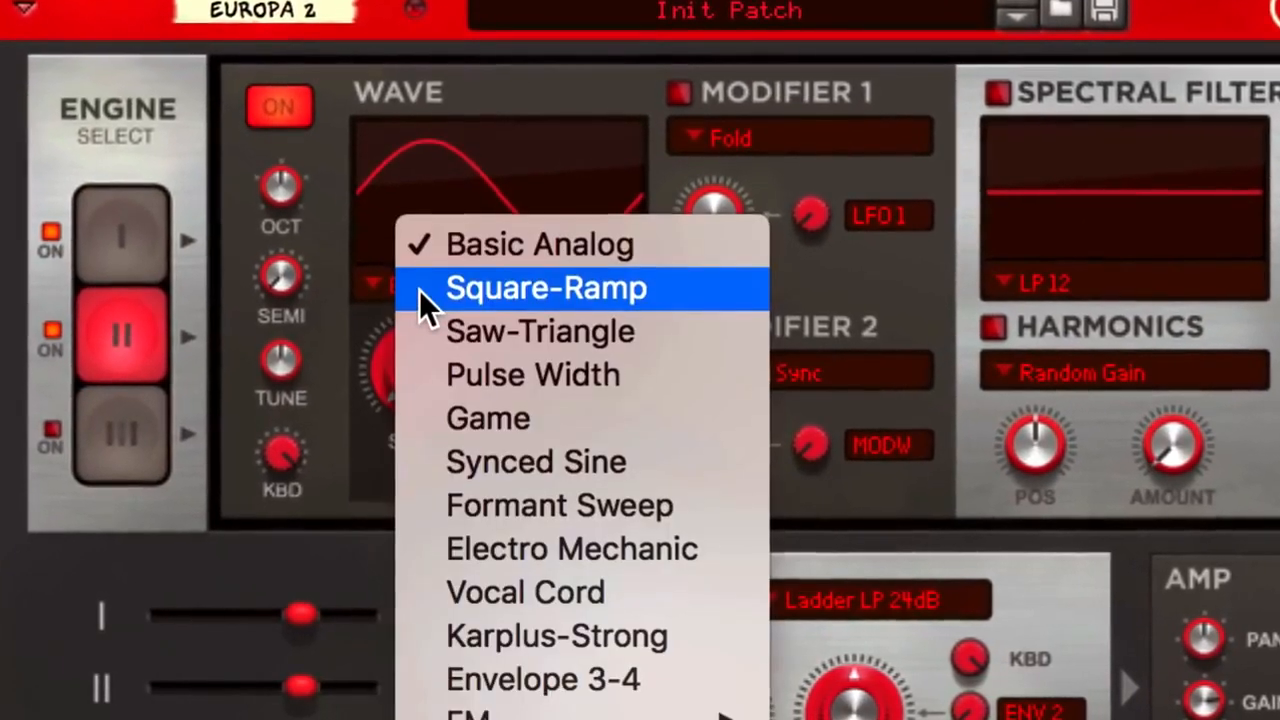
pyautogui.click(466, 415)
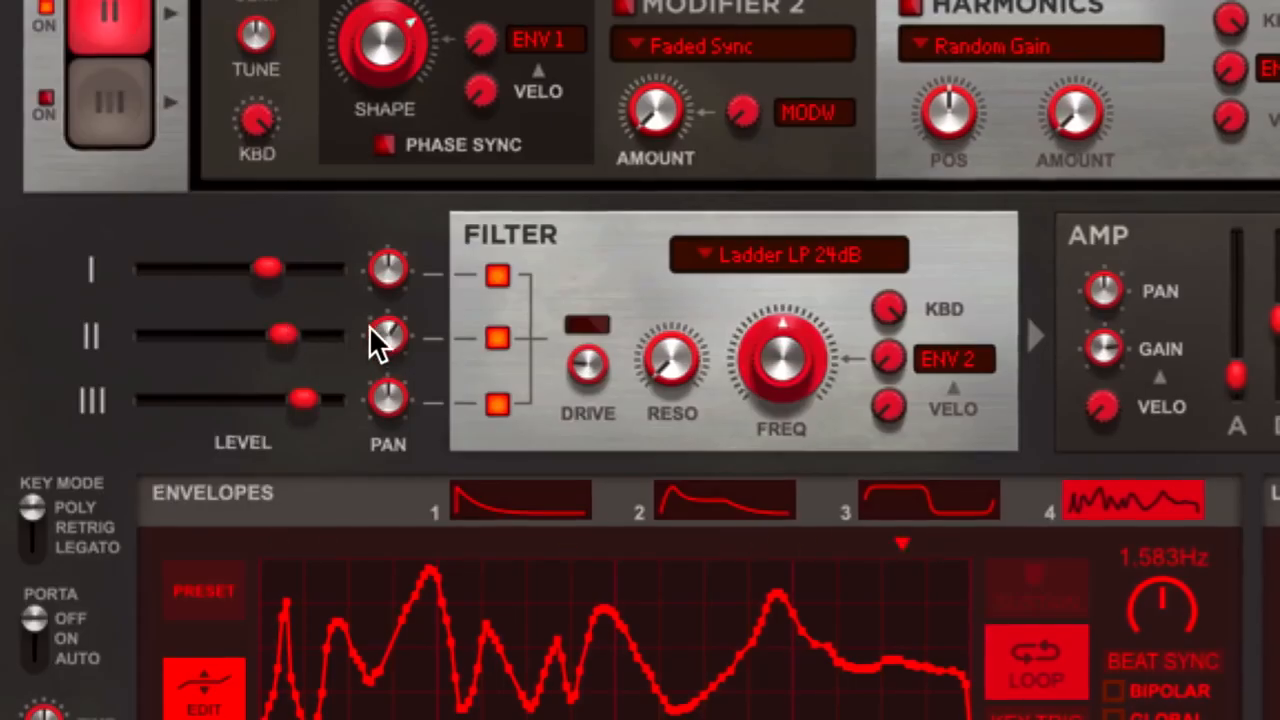
# Set the main filter type to K35 LP 12dB and Engine III's waveform to Vocal Cord
pyautogui.click(808, 255)
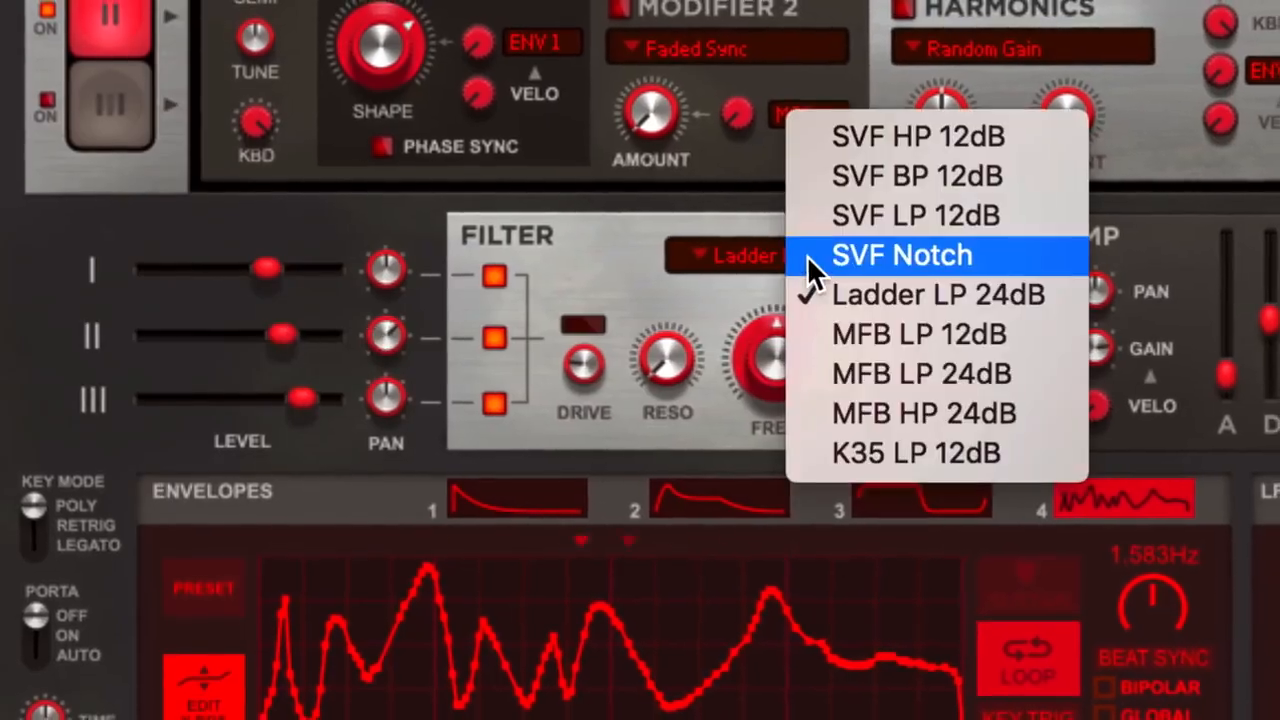
pyautogui.click(810, 447)
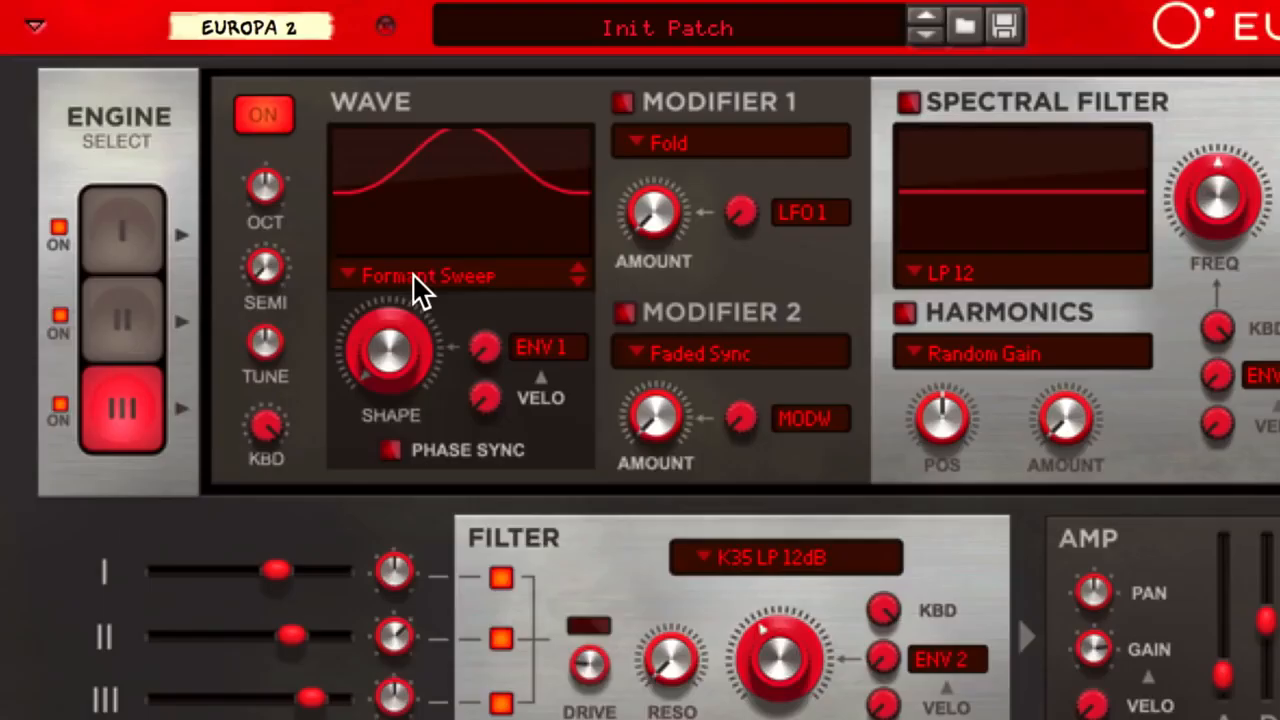
pyautogui.click(414, 276)
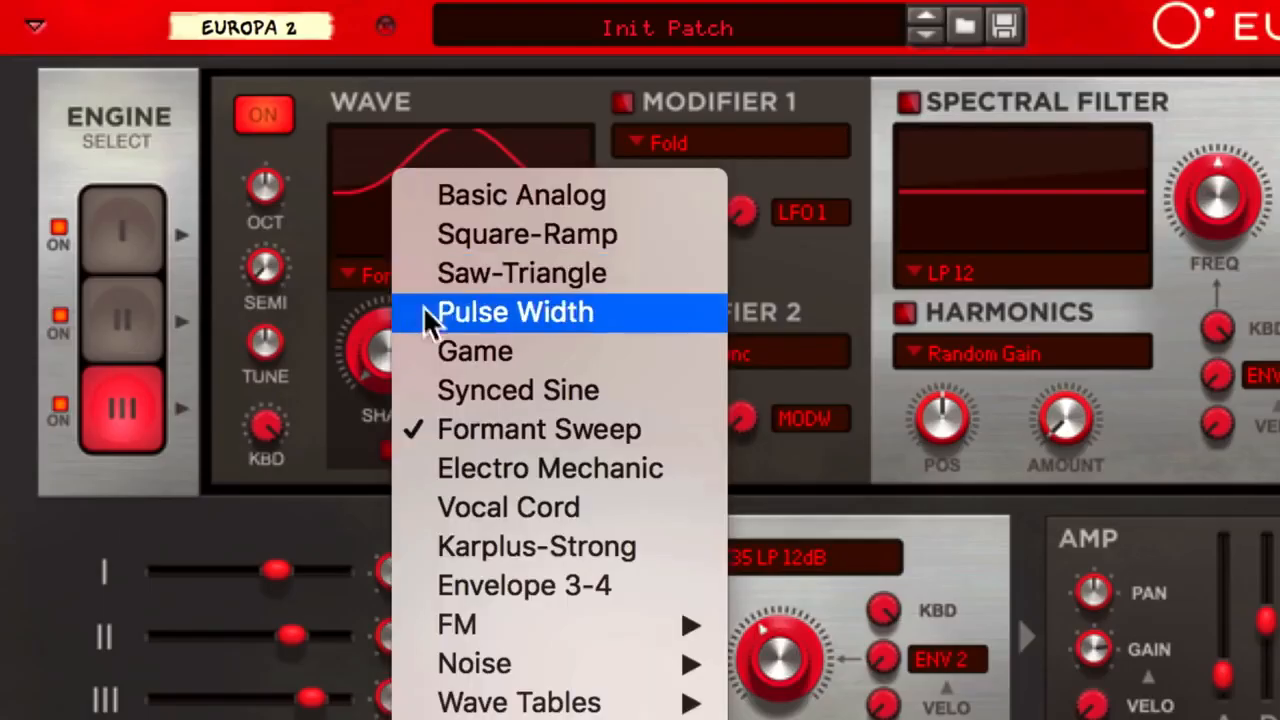
pyautogui.click(430, 508)
# Change the first destination of the first ModWheel row in the modulation matrix to an LFO parameter
pyautogui.moveTo(233, 430)
pyautogui.mouseDown()
pyautogui.moveTo(348, 291)
pyautogui.moveTo(518, 287)
pyautogui.moveTo(528, 400)
pyautogui.moveTo(660, 402)
pyautogui.moveTo(725, 366)
pyautogui.moveTo(939, 319)
pyautogui.moveTo(1170, 500)
pyautogui.mouseUp()
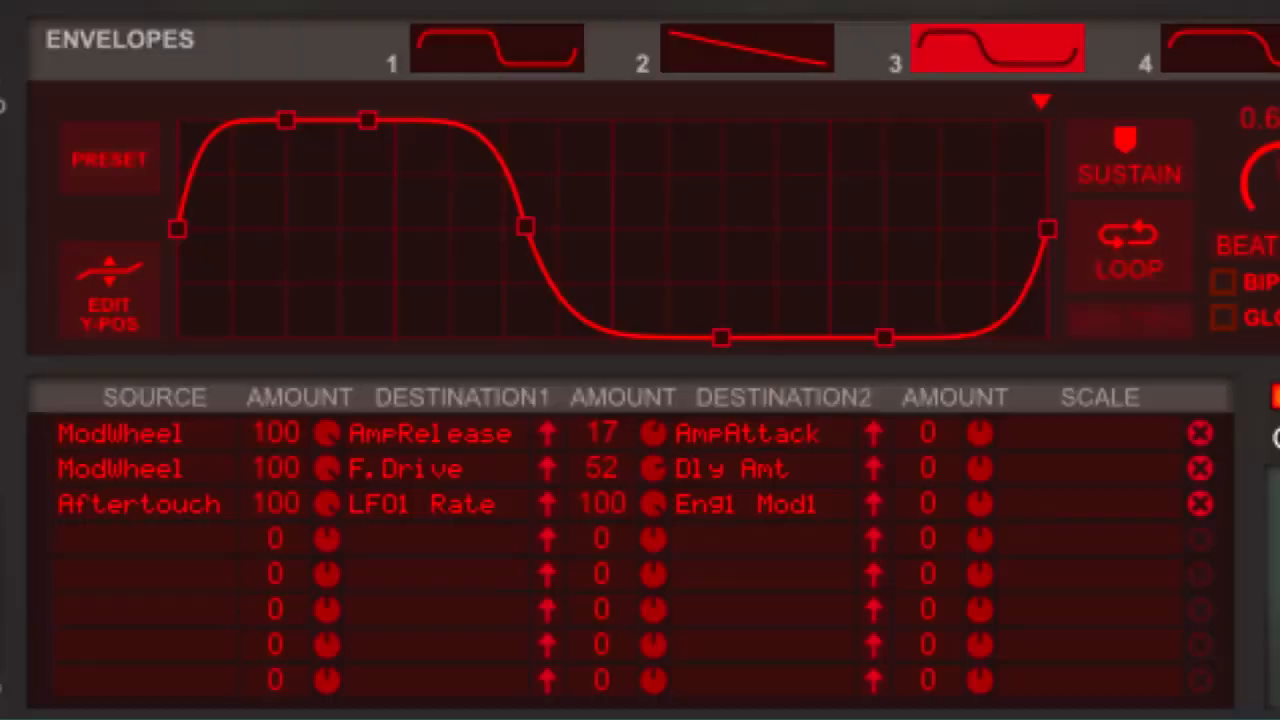
pyautogui.click(384, 448)
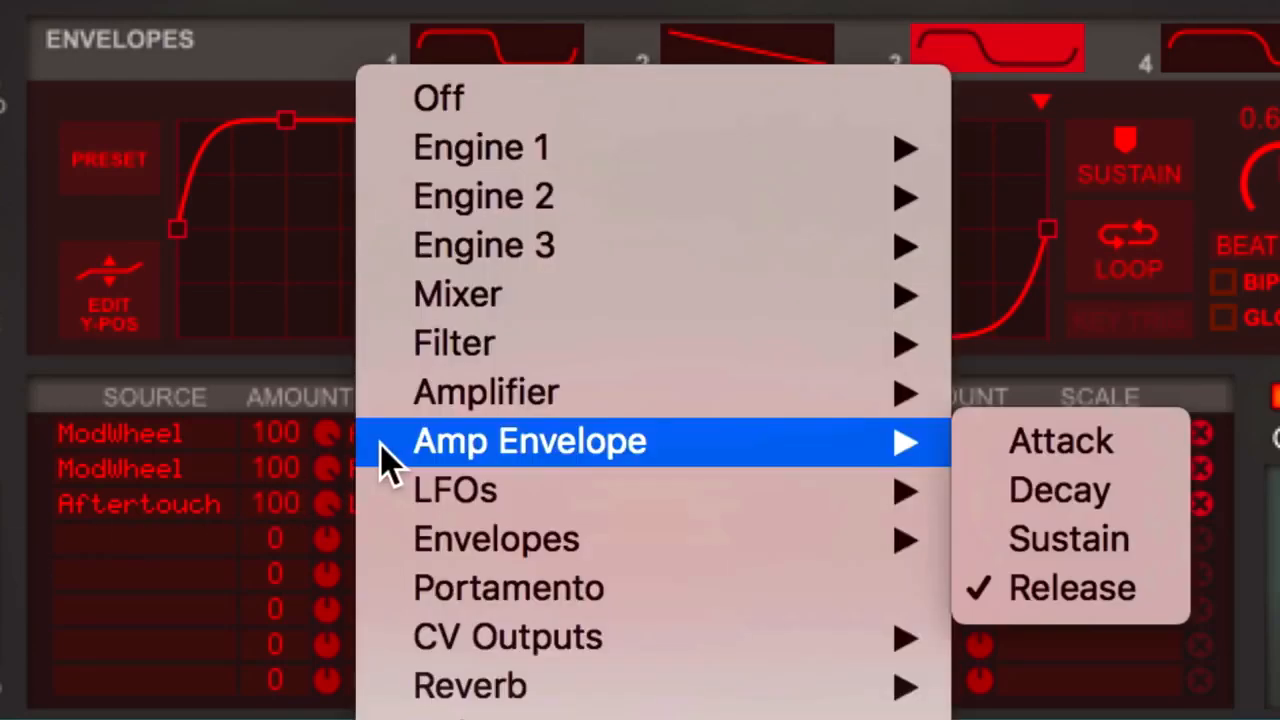
pyautogui.moveTo(436, 494)
pyautogui.click(1004, 542)
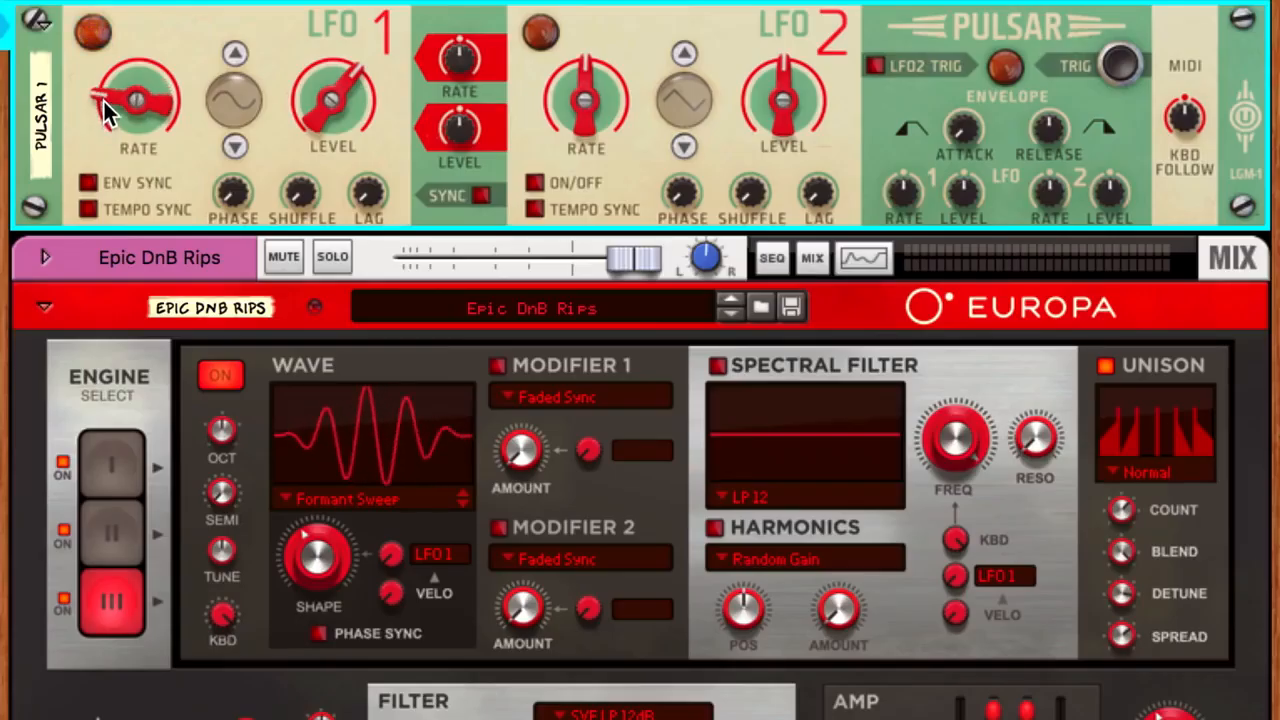
# Adjust the rate of LFO 1 on the Pulsar device
pyautogui.moveTo(106, 108); pyautogui.dragTo(104, 86)
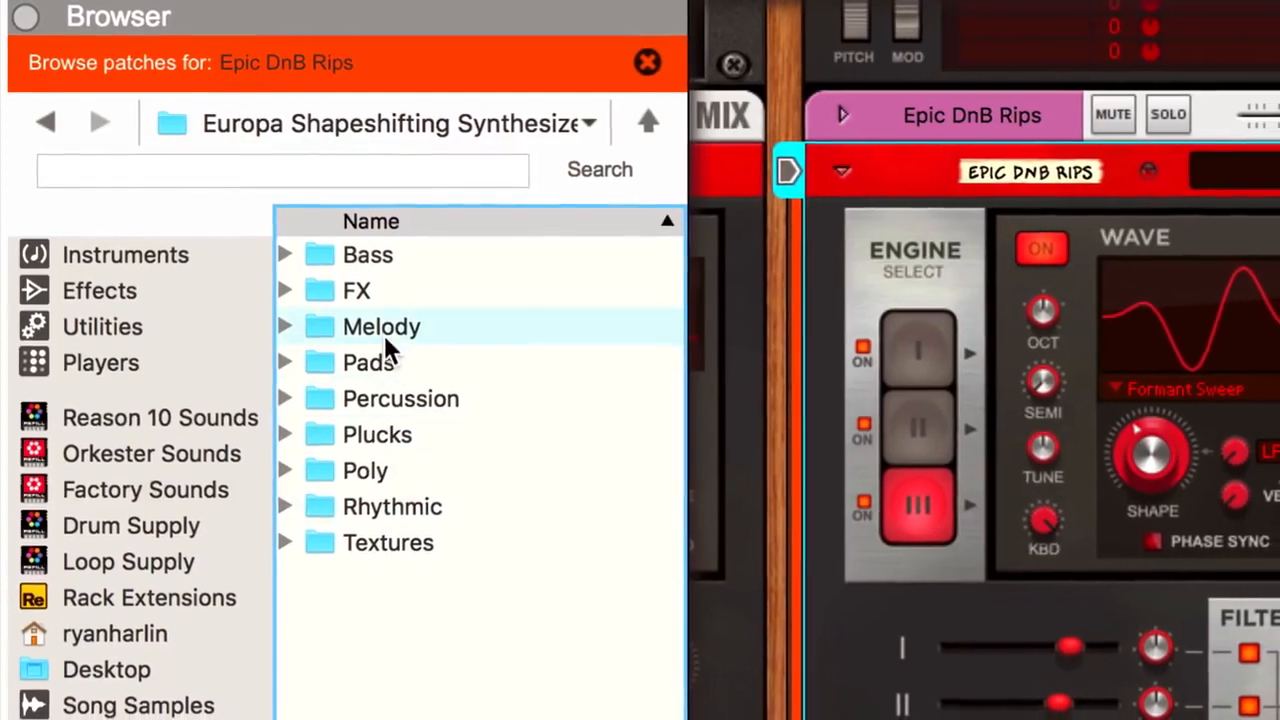
# Browse the Melody patches for Europa, choosing Big Cat Arp and Daft Phase
pyautogui.doubleClick(383, 328)
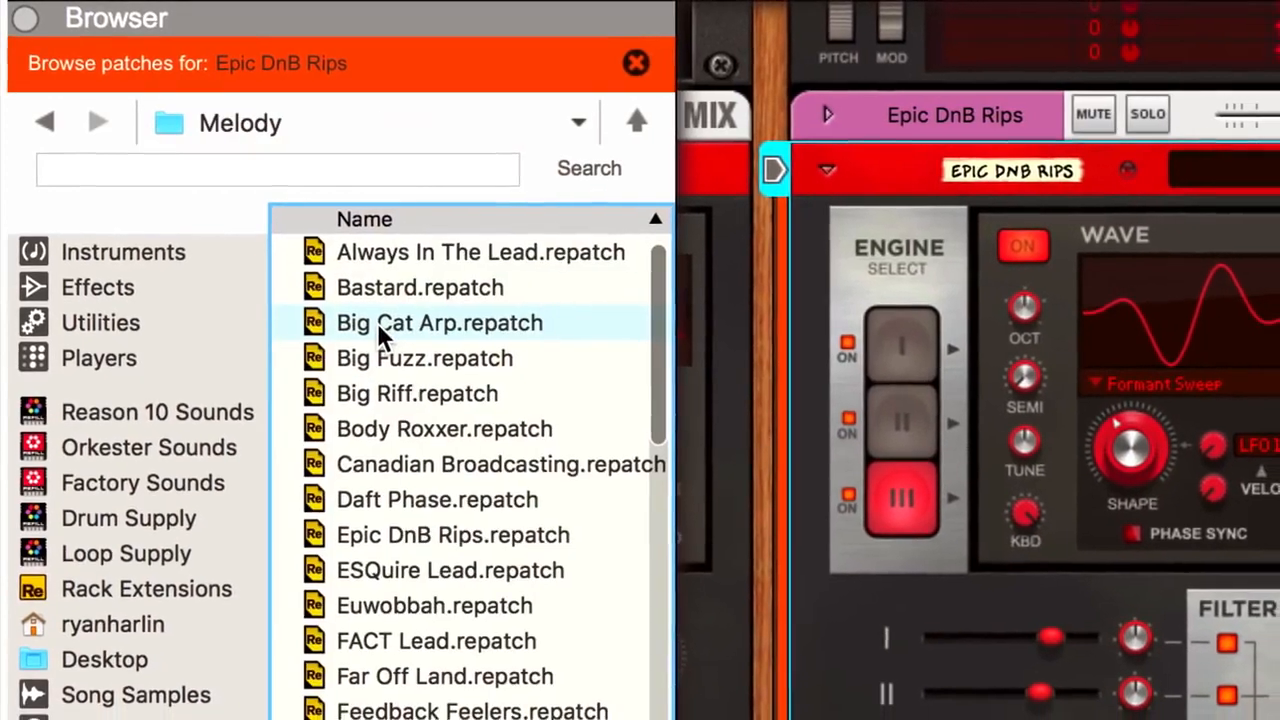
pyautogui.moveTo(372, 499); pyautogui.dragTo(868, 398)
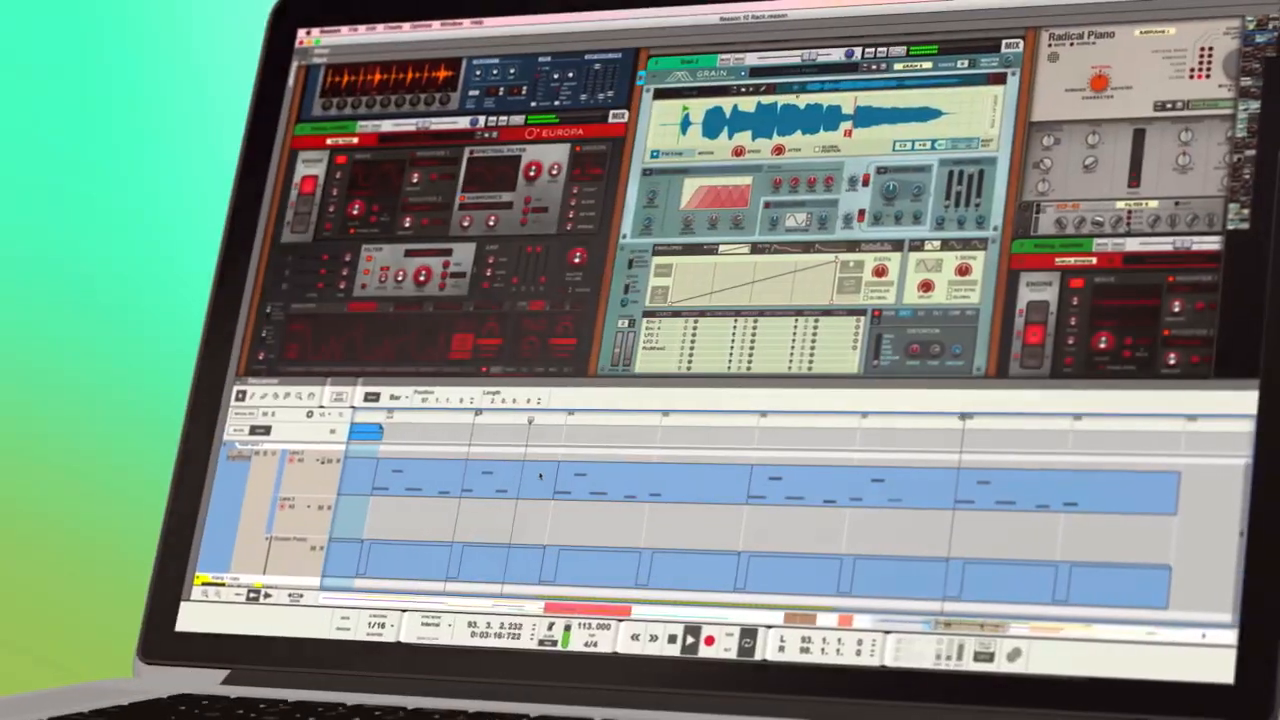